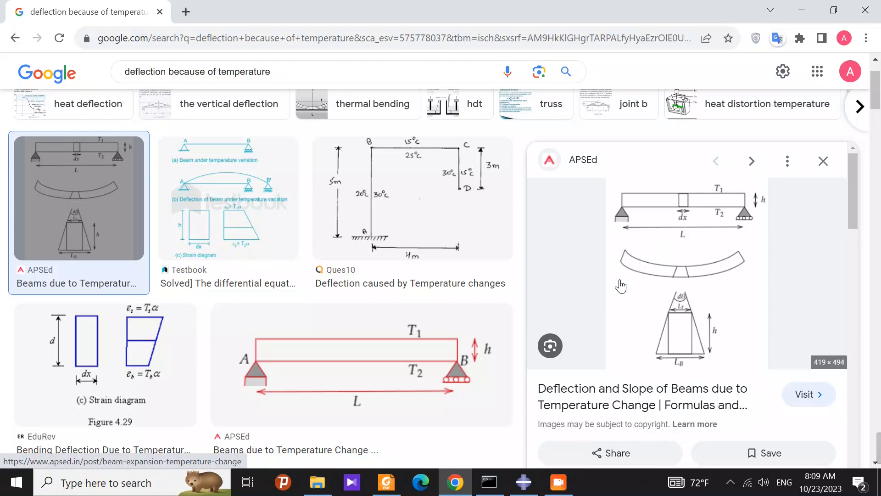
pyautogui.click(559, 483)
pyautogui.click(558, 483)
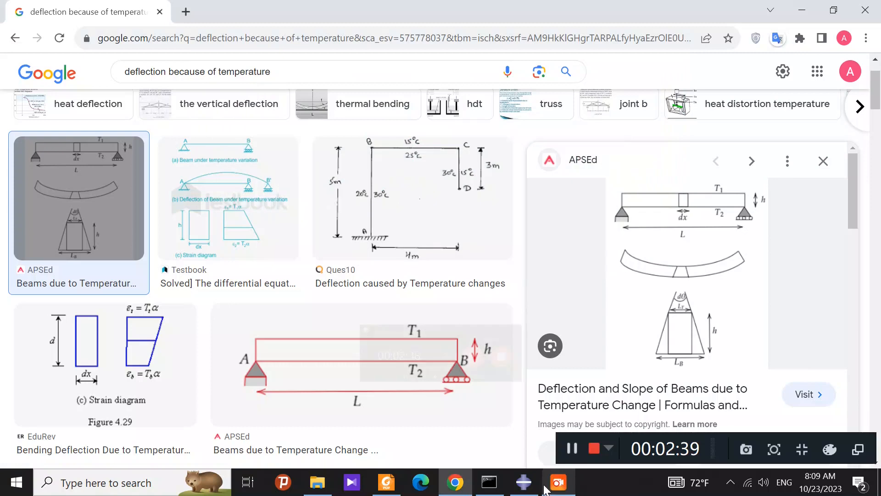
# Step: Review the Beam Element problem in session 2.pdf in Foxit PDF Reader and switch to Abaqus/CAE
pyautogui.click(386, 481)
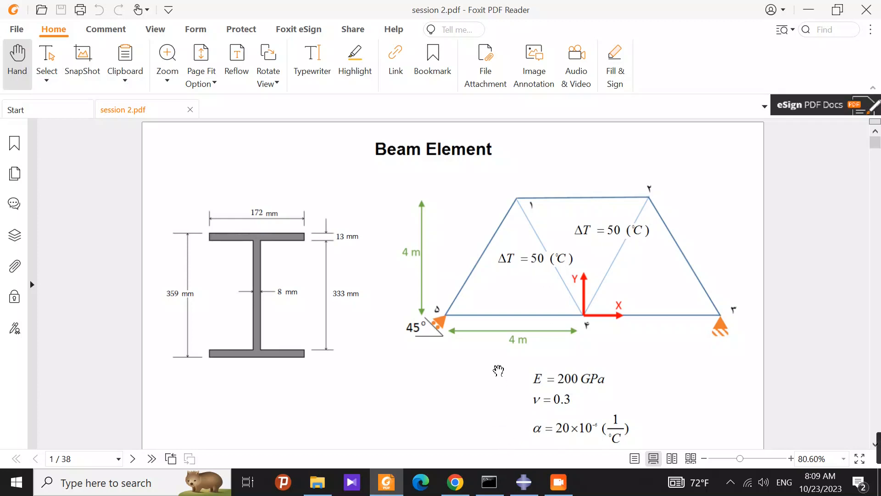
pyautogui.click(522, 482)
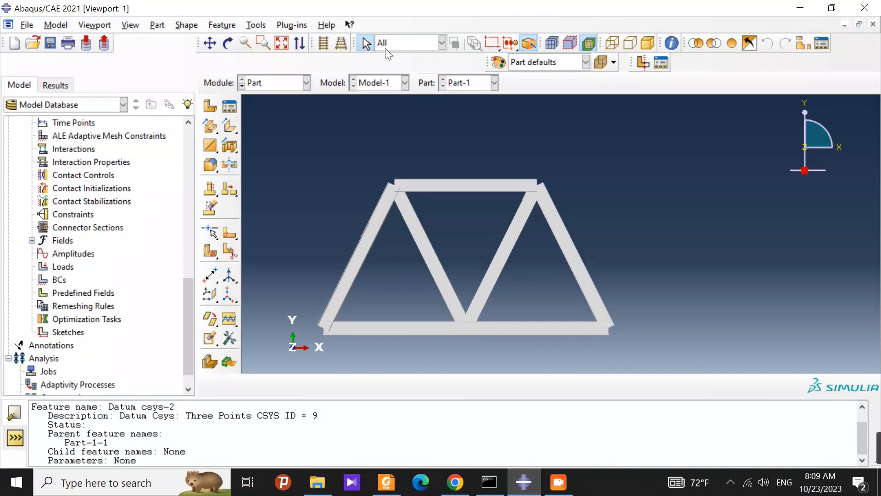
# Step: Open the section sketch of Wire-1 in Part-1 for editing
pyautogui.scroll(7, 98, 216)
pyautogui.scroll(5, 97, 214)
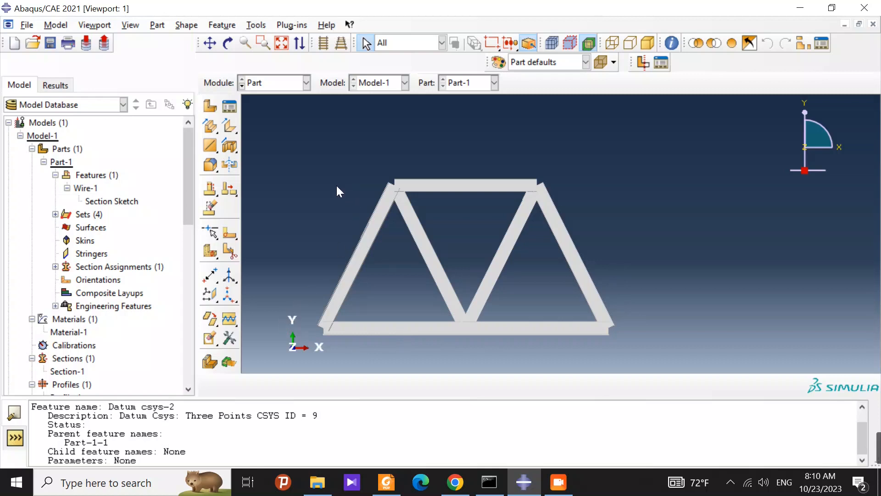
pyautogui.rightClick(130, 202)
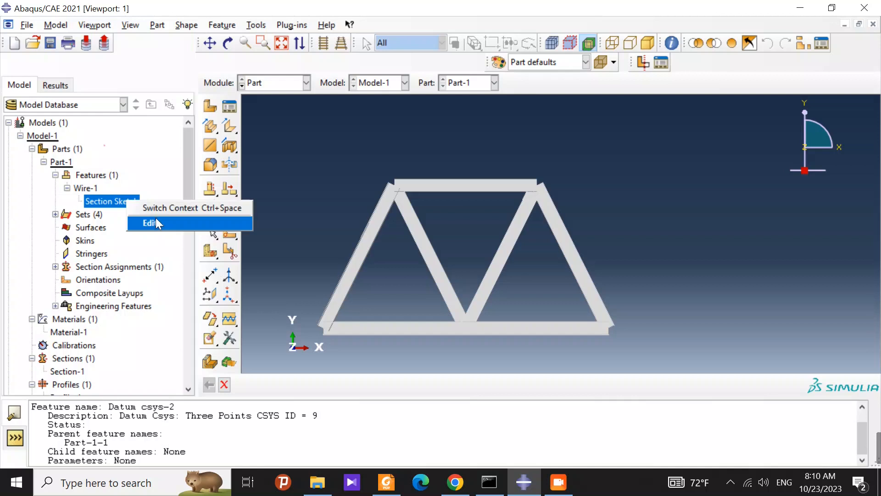
pyautogui.click(156, 219)
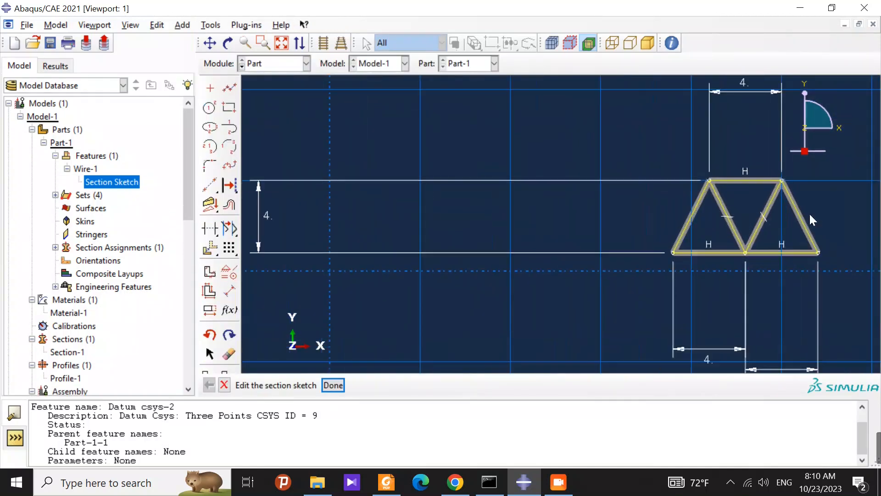
pyautogui.scroll(-2, 853, 225)
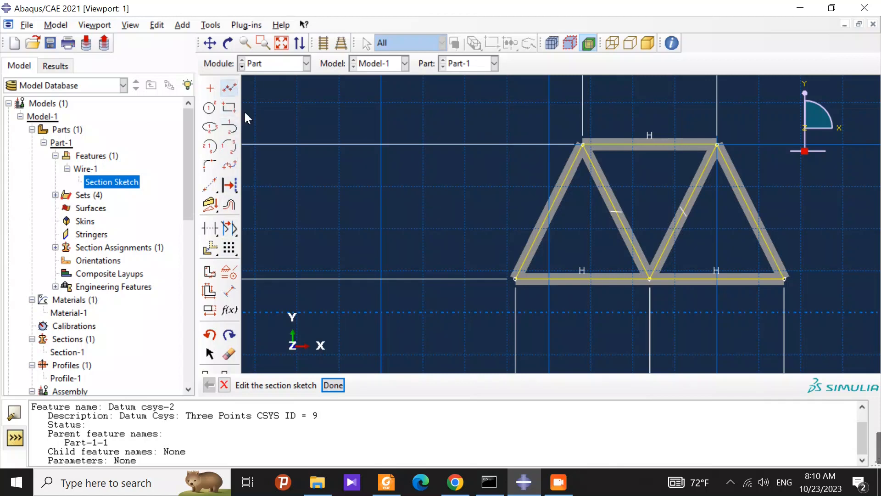
# Step: Try to dimension the lower-left horizontal member of the truss sketch
pyautogui.click(228, 291)
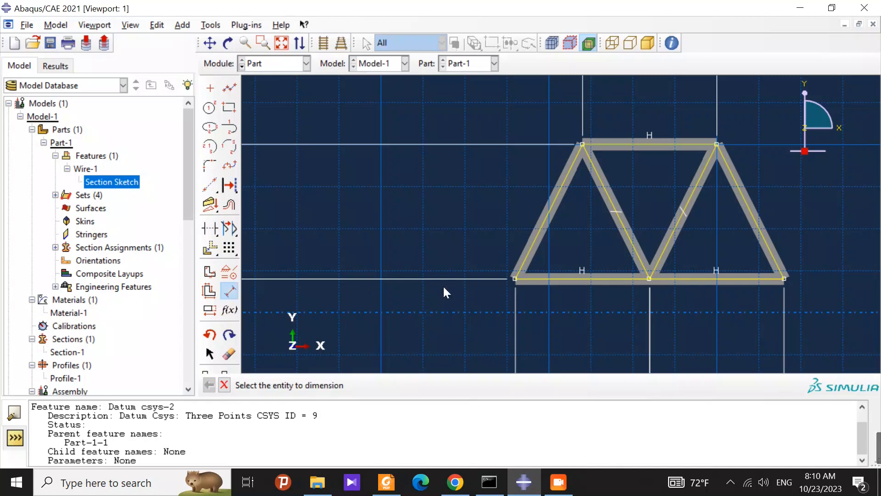
pyautogui.click(570, 280)
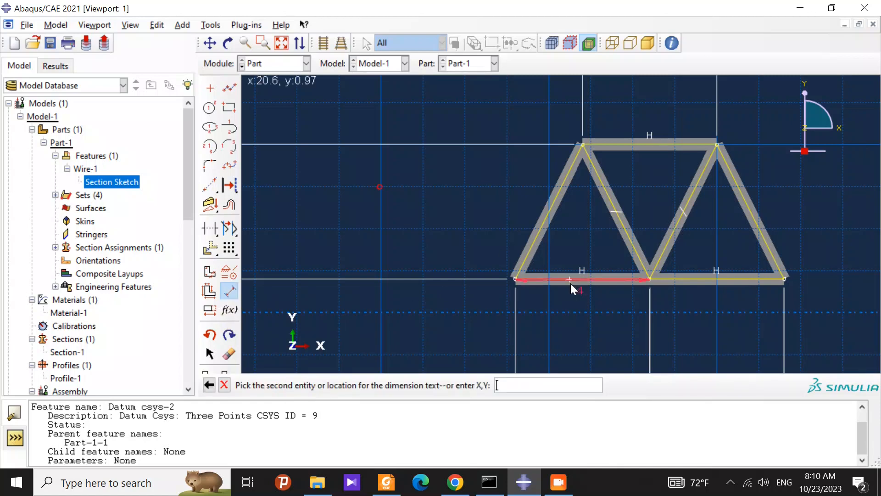
pyautogui.click(563, 321)
pyautogui.scroll(-10, 563, 310)
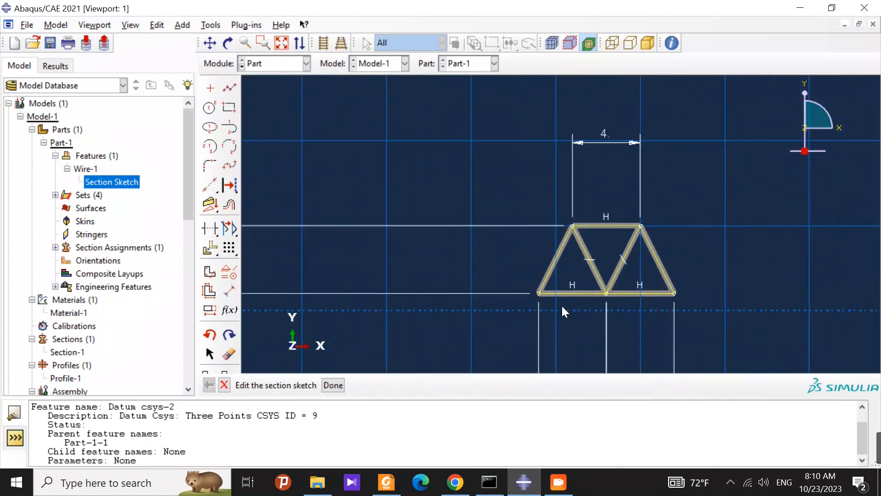
pyautogui.scroll(10, 478, 292)
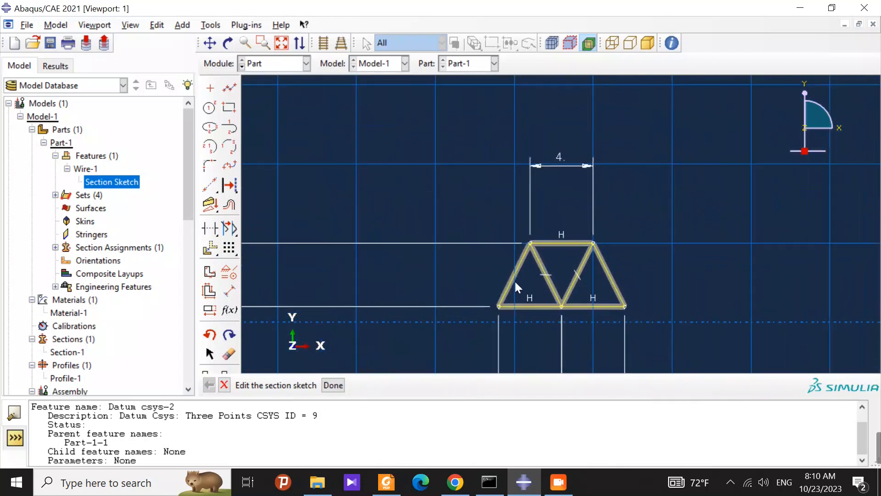
pyautogui.scroll(2, 585, 321)
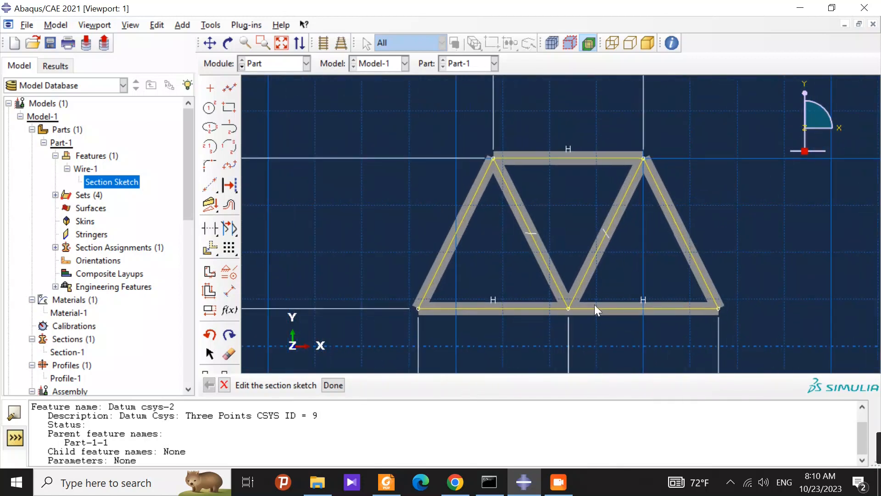
# Step: Look through the available sketch constraint types and close the list without adding a constraint
pyautogui.click(229, 272)
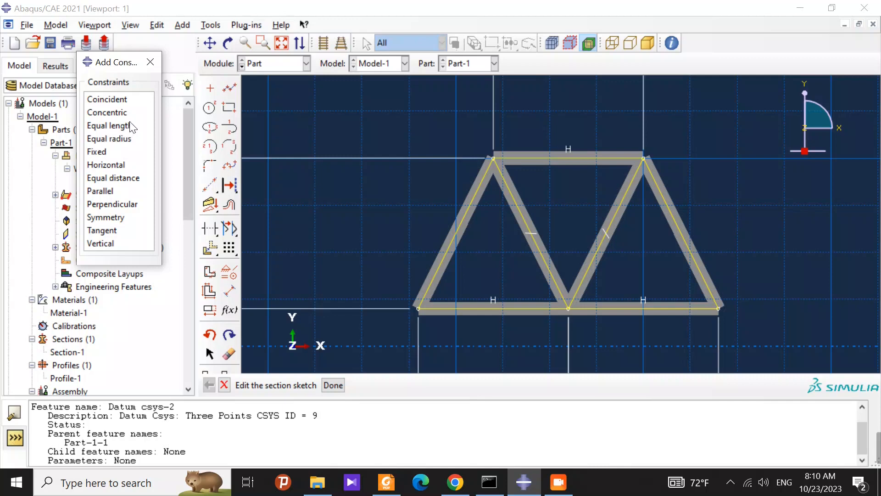
pyautogui.moveTo(114, 62); pyautogui.dragTo(125, 79)
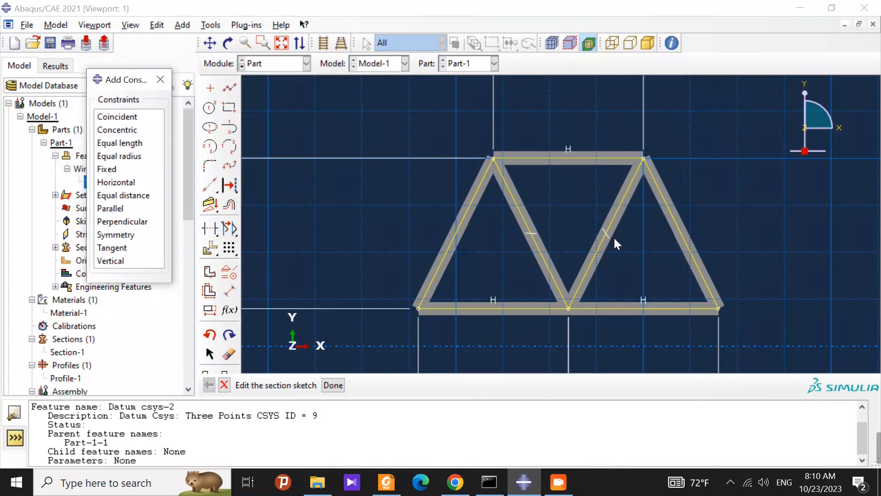
pyautogui.click(160, 80)
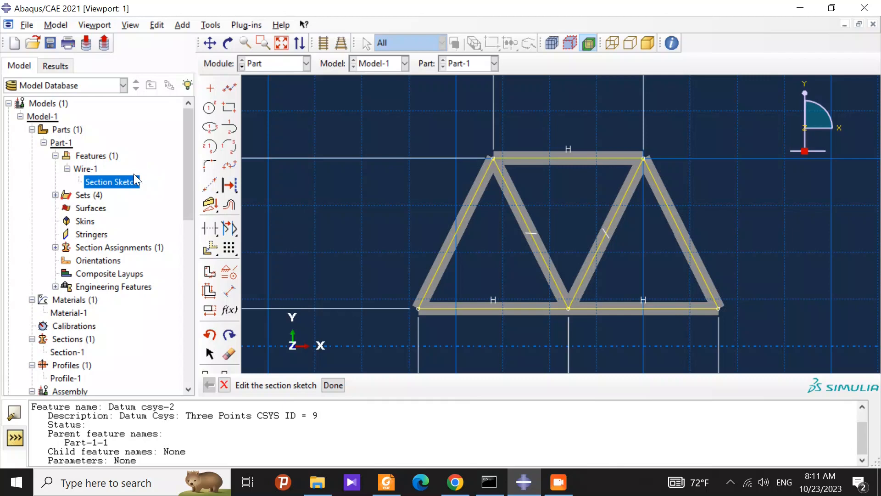
# Step: Leave the section sketch and return to the Part-1 view
pyautogui.click(282, 62)
pyautogui.click(282, 63)
pyautogui.click(87, 156)
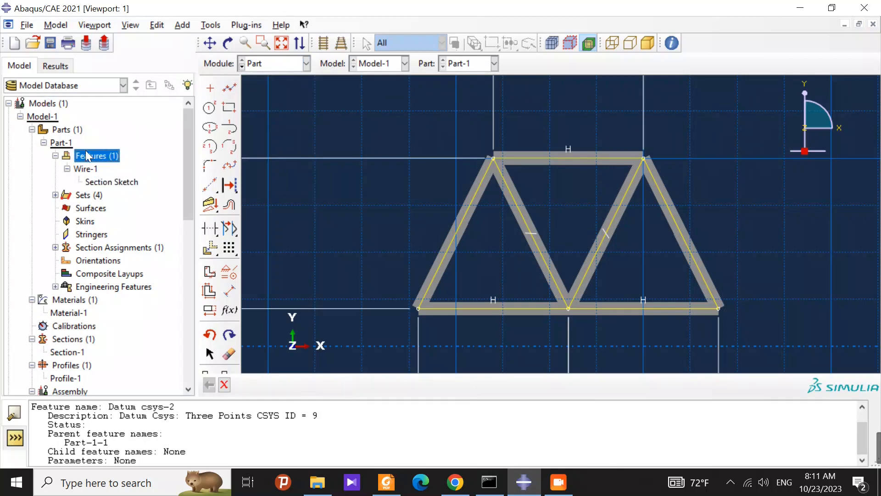
pyautogui.click(259, 66)
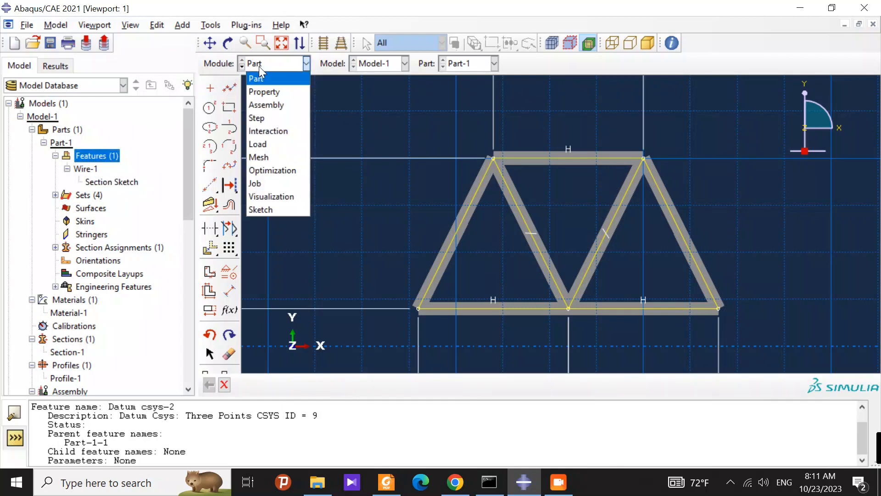
pyautogui.click(224, 386)
pyautogui.click(336, 385)
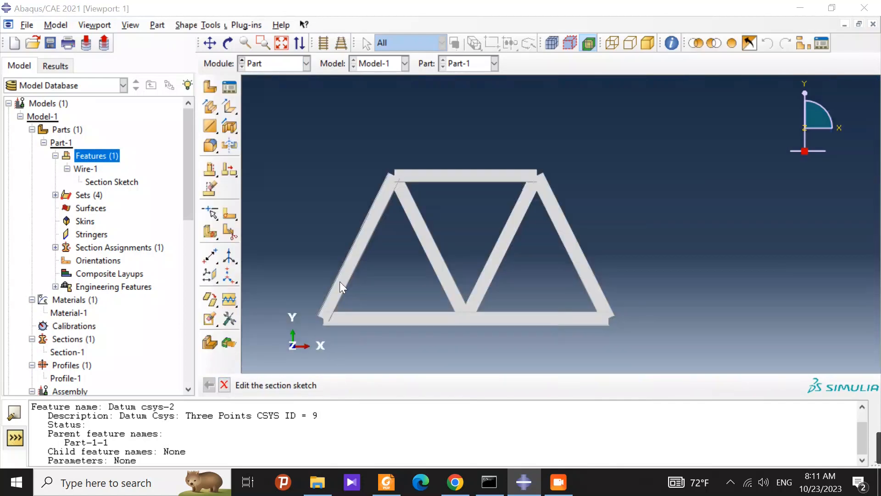
pyautogui.click(61, 180)
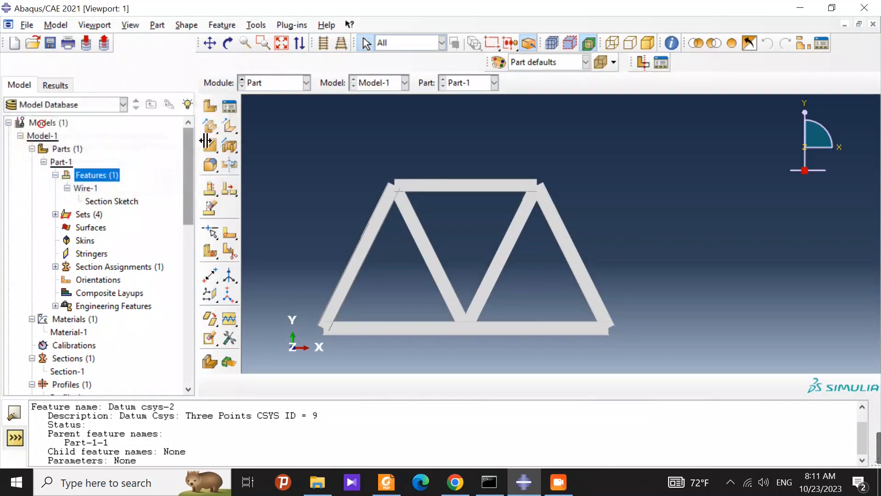
# Step: Switch to the Property module and review the elastic and thermal expansion data of Material-1 without changing them
pyautogui.click(270, 85)
pyautogui.click(275, 110)
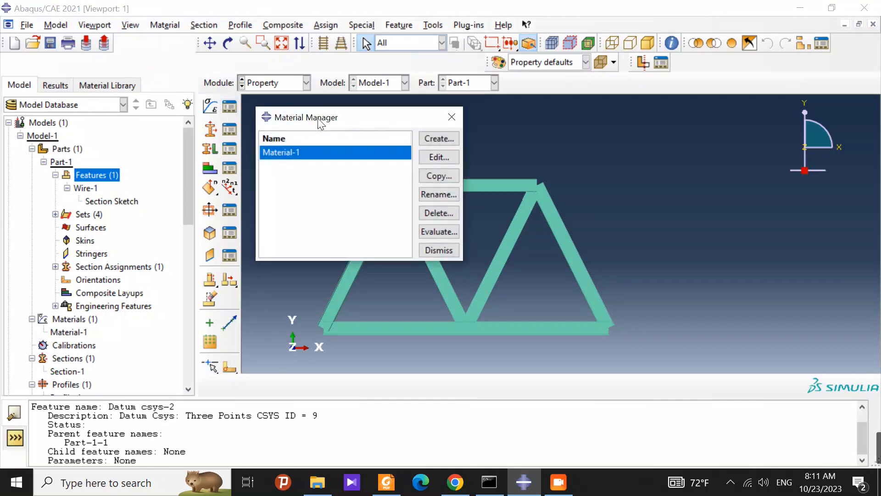
pyautogui.moveTo(318, 118); pyautogui.dragTo(324, 113)
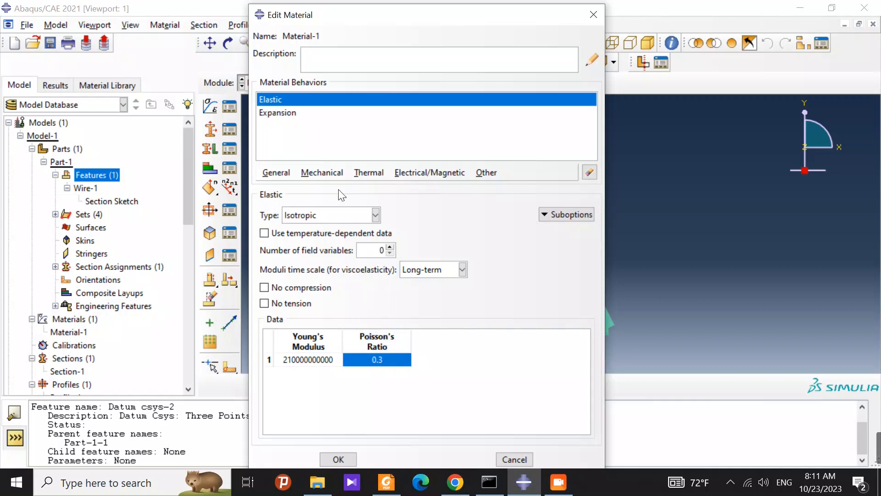
pyautogui.click(331, 172)
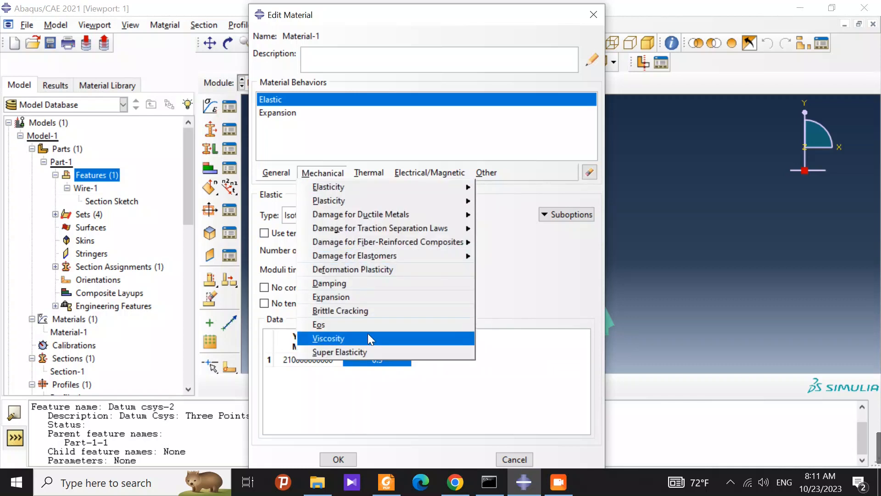
pyautogui.click(358, 297)
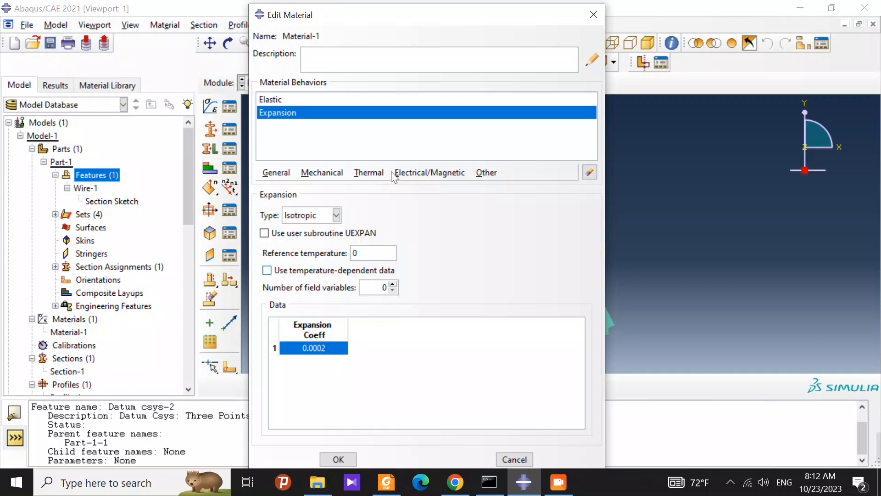
pyautogui.click(594, 15)
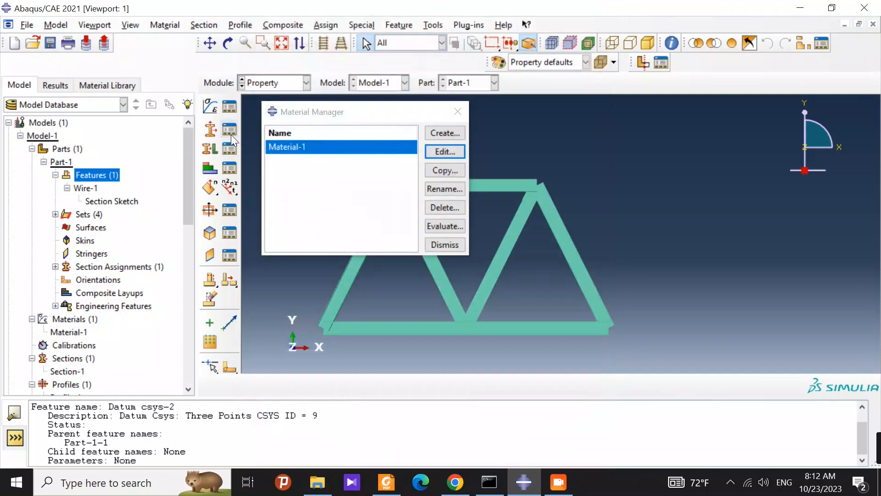
pyautogui.click(458, 111)
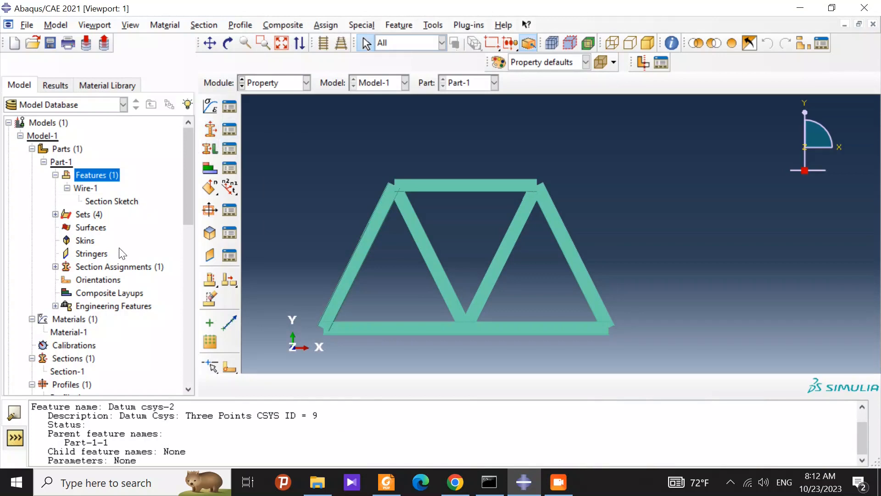
# Step: Review the beam section settings of Section-1, including its profile, material and temperature variation, without changing them
pyautogui.scroll(-2, 108, 335)
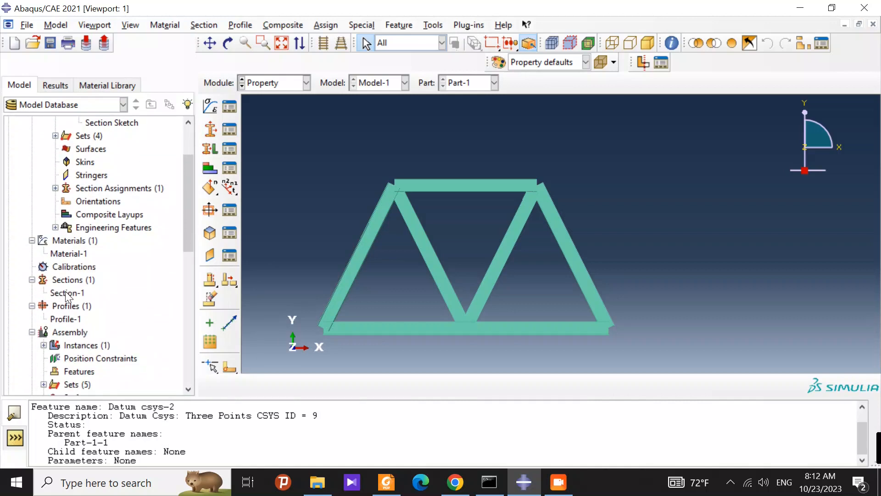
pyautogui.rightClick(67, 293)
pyautogui.click(87, 315)
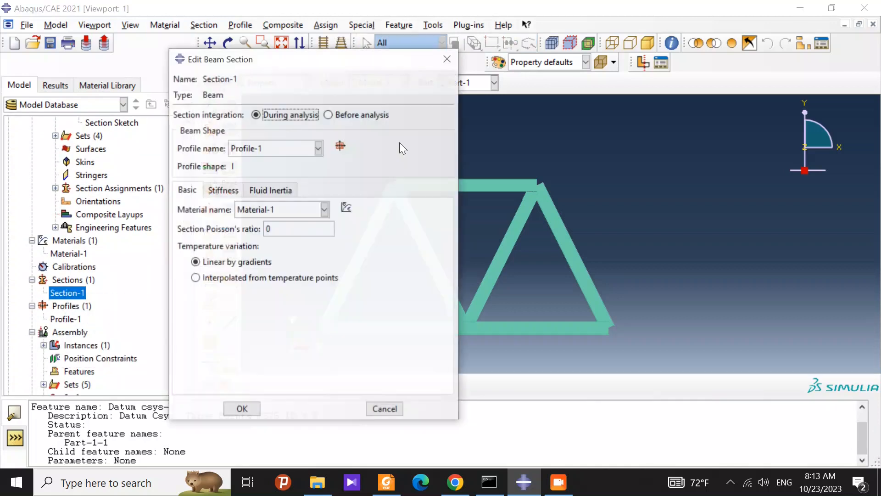
pyautogui.moveTo(252, 64); pyautogui.dragTo(365, 29)
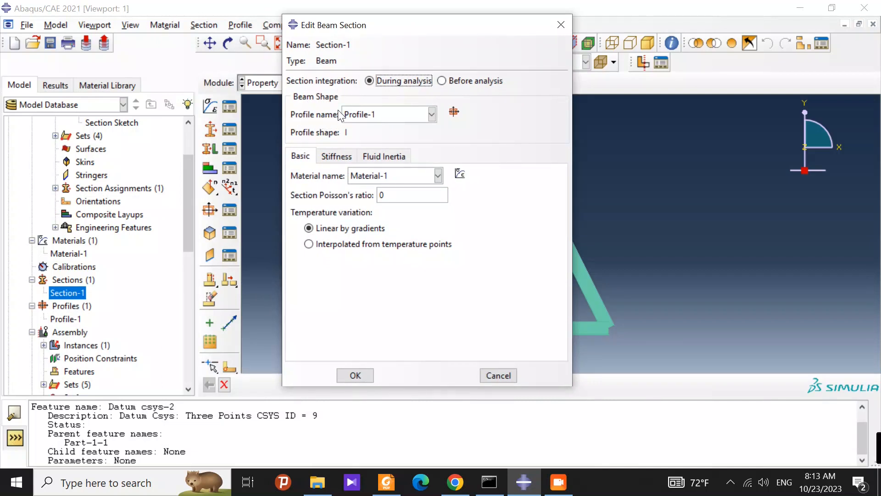
pyautogui.click(571, 25)
pyautogui.click(342, 225)
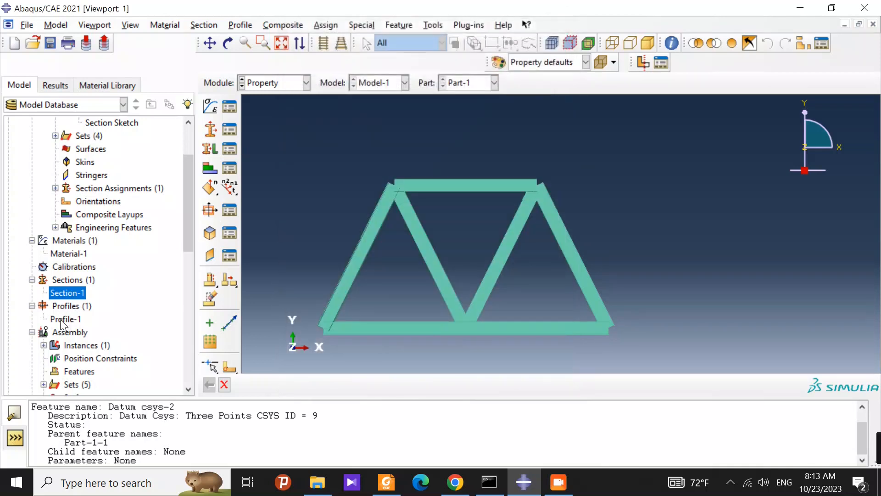
# Step: Review the I-shape dimensions of Profile-1 and the section assignments of Part-1 without changing them
pyautogui.rightClick(64, 319)
pyautogui.click(76, 339)
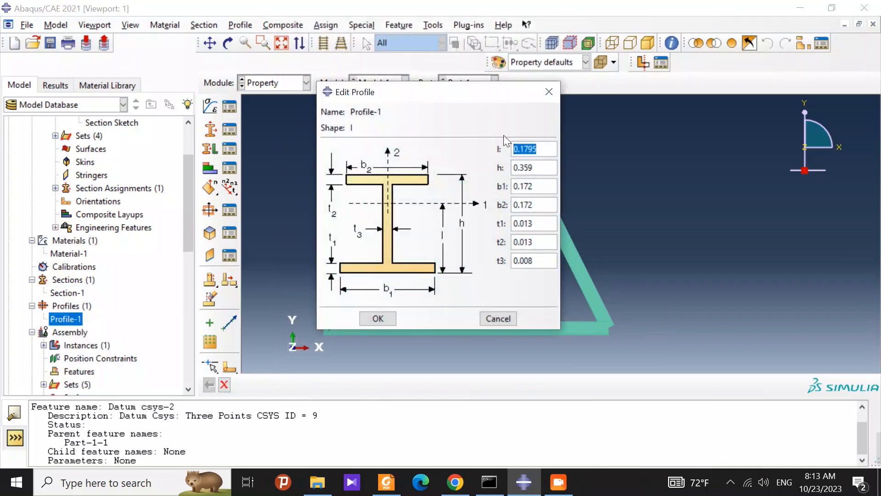
pyautogui.moveTo(485, 94); pyautogui.dragTo(431, 94)
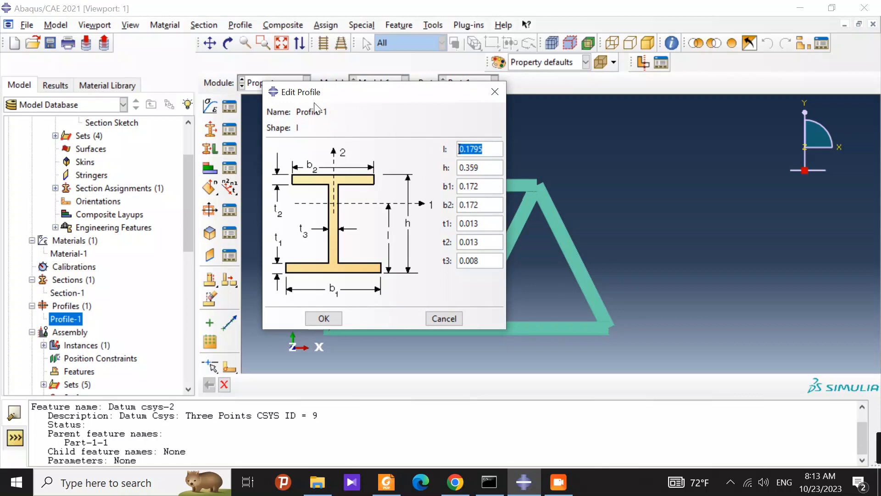
pyautogui.moveTo(306, 99); pyautogui.dragTo(358, 102)
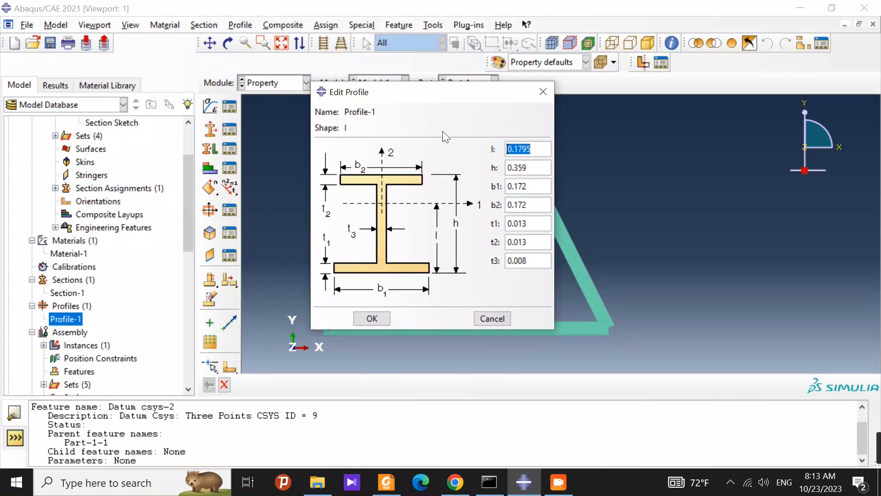
pyautogui.click(543, 92)
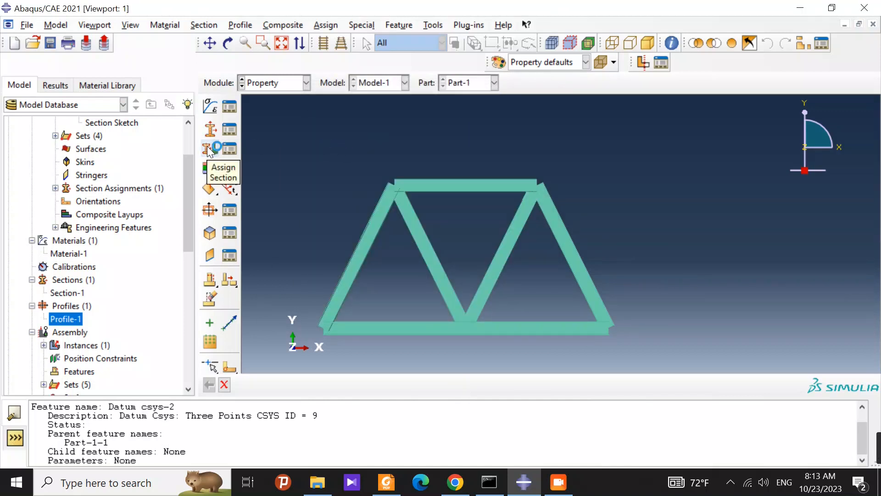
pyautogui.click(230, 149)
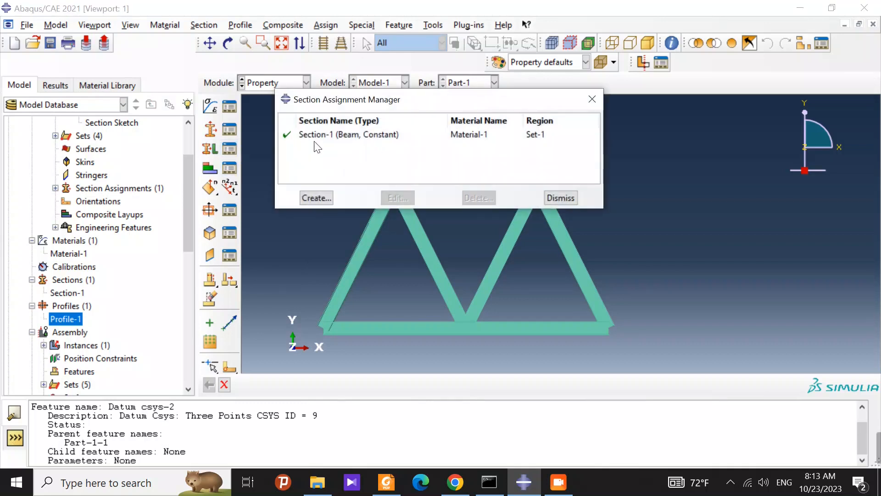
pyautogui.click(592, 99)
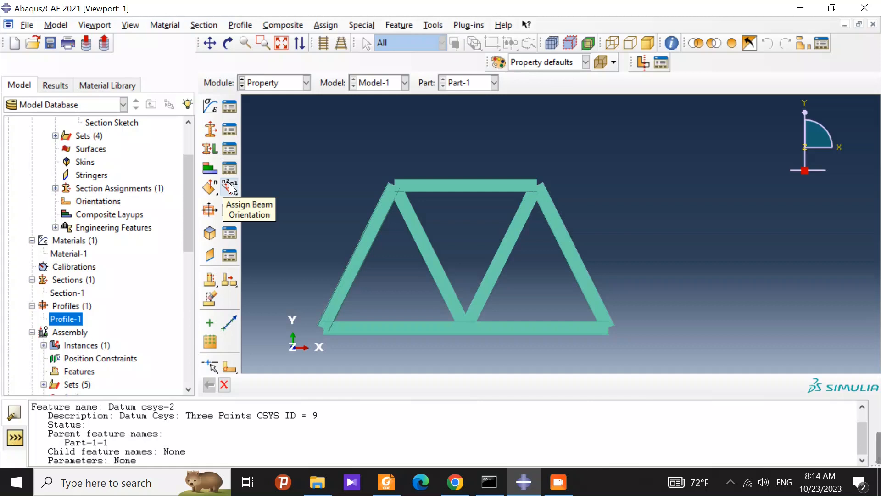
# Step: Examine the element tangent directions on all truss edges of Part-1 without flipping any of them
pyautogui.click(327, 24)
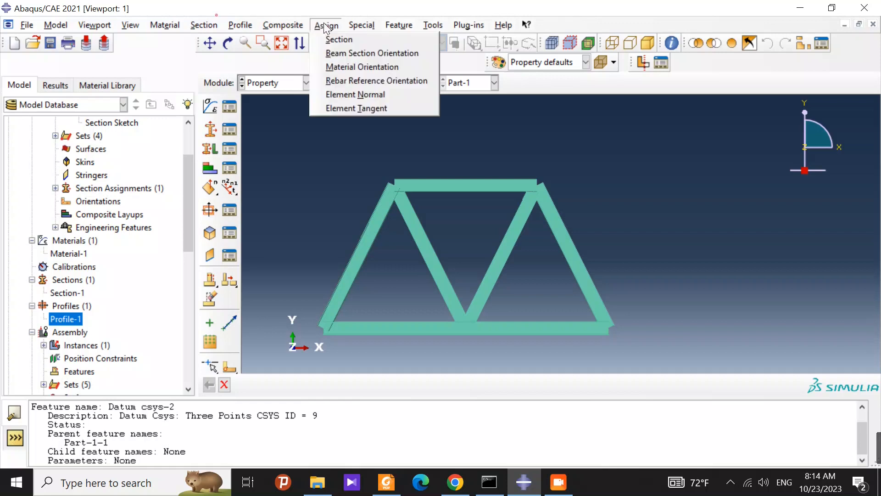
pyautogui.click(359, 108)
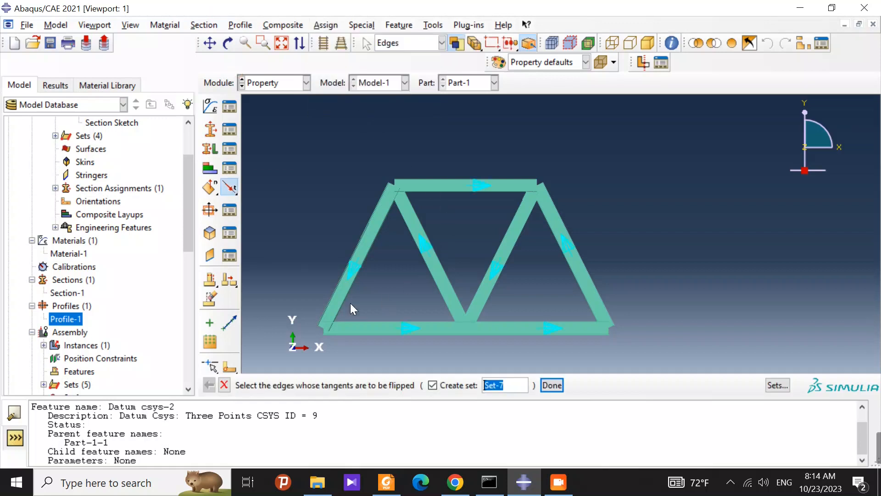
pyautogui.moveTo(301, 159); pyautogui.dragTo(671, 357)
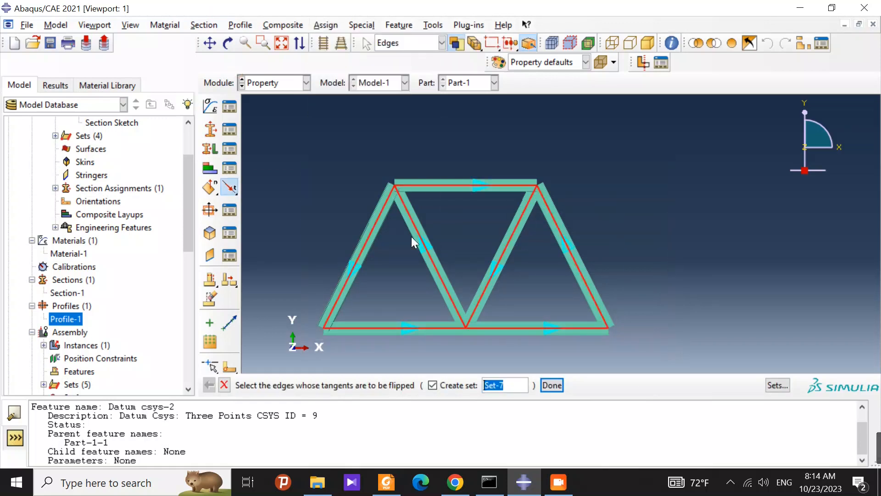
pyautogui.click(464, 159)
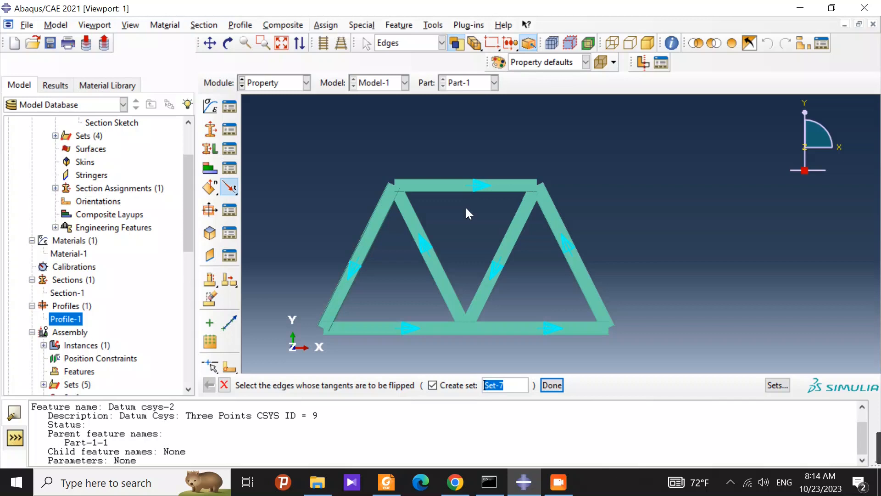
pyautogui.click(224, 385)
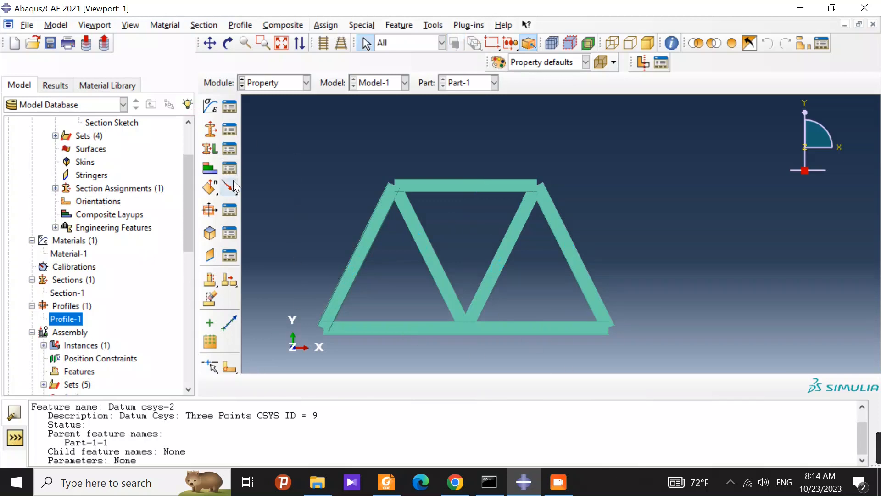
# Step: Switch to the Assembly module and review the instance creation options for Part-1 without creating another instance
pyautogui.click(258, 86)
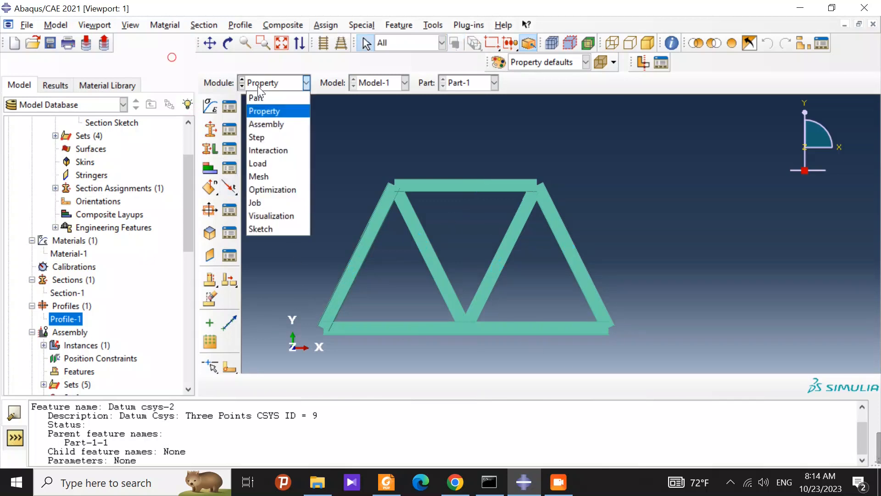
pyautogui.click(279, 124)
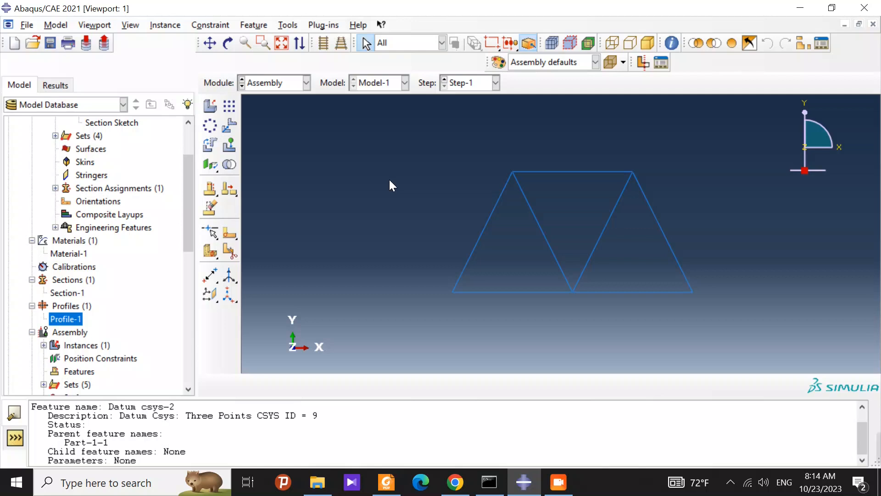
pyautogui.scroll(2, 626, 234)
pyautogui.scroll(-4, 676, 244)
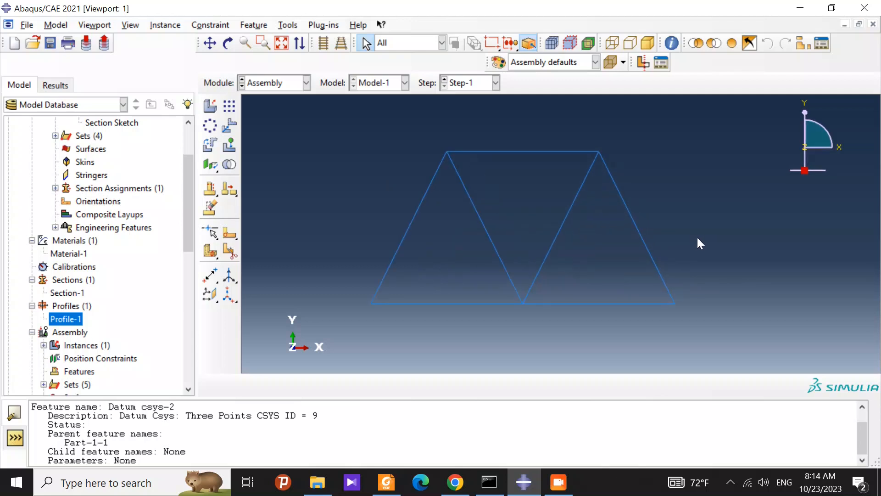
pyautogui.click(211, 106)
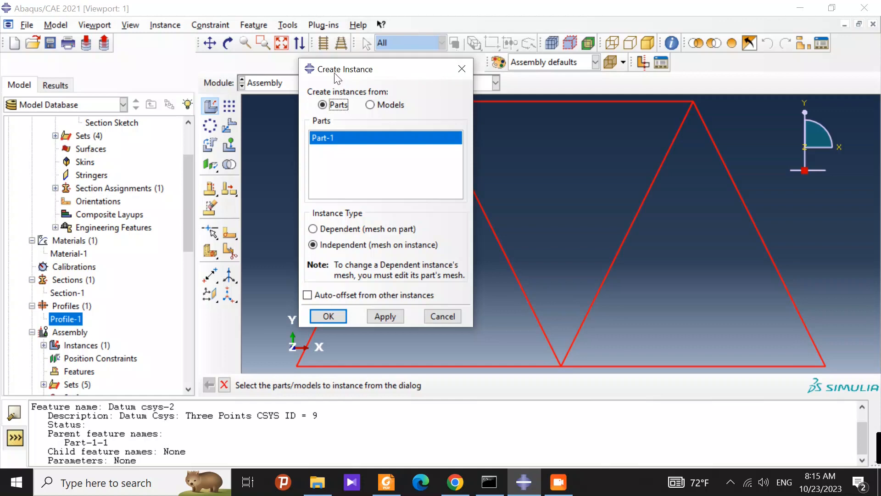
pyautogui.moveTo(369, 77); pyautogui.dragTo(287, 77)
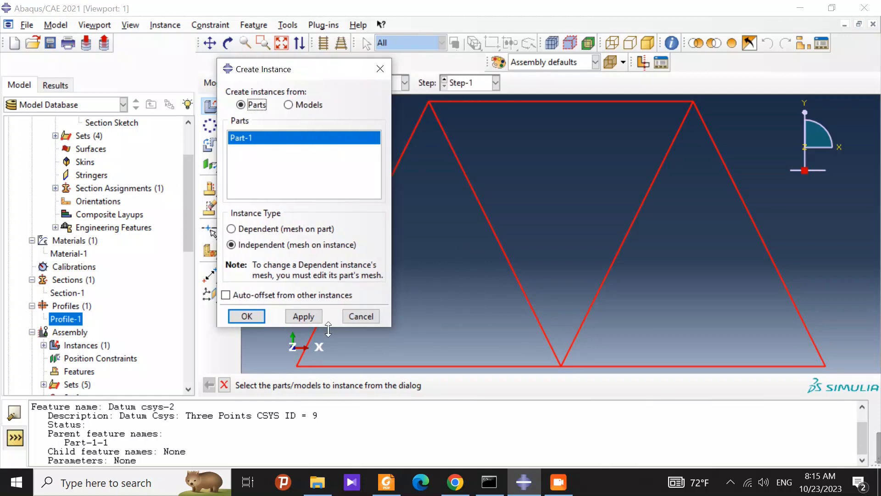
pyautogui.click(363, 317)
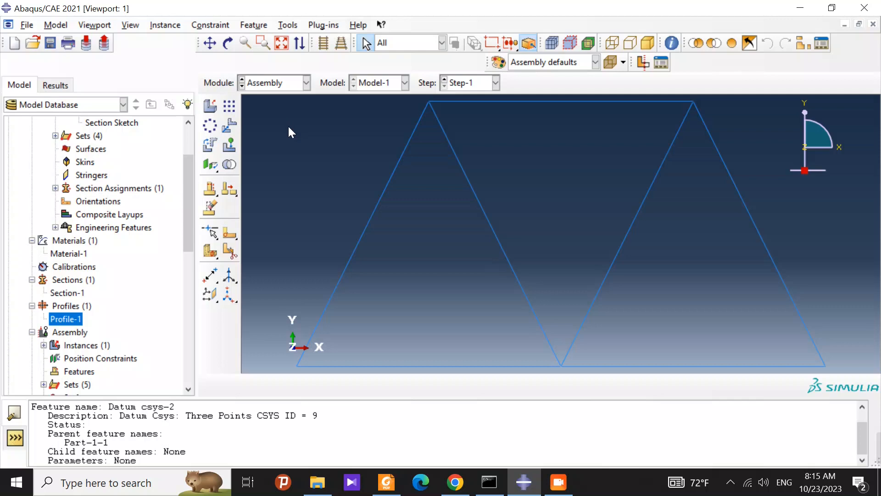
# Step: Switch to the Step module and review the defined analysis steps without changing them
pyautogui.click(289, 84)
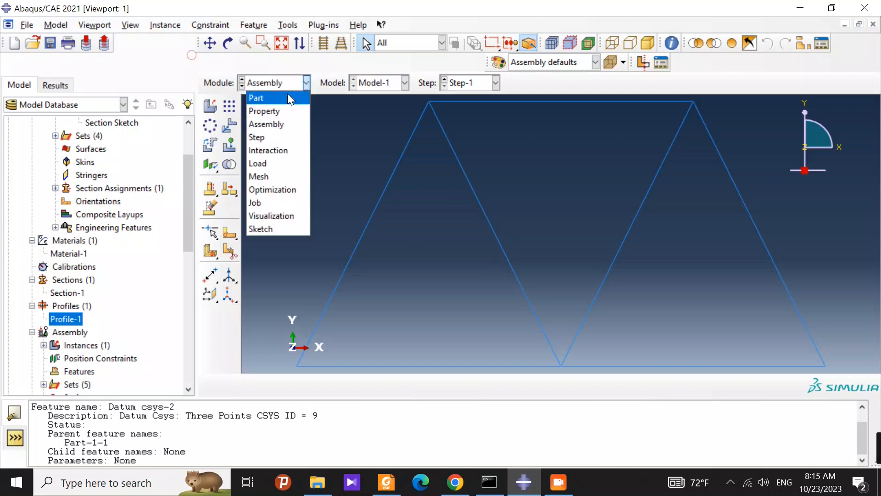
pyautogui.click(272, 137)
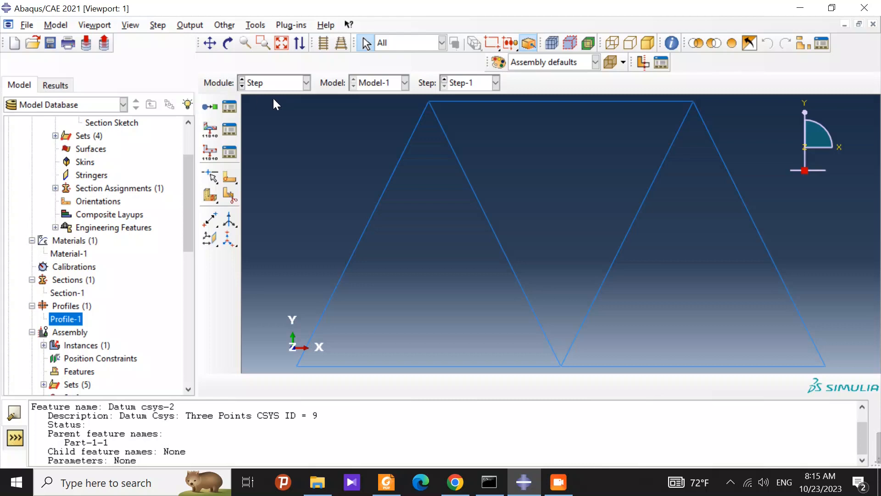
pyautogui.click(230, 106)
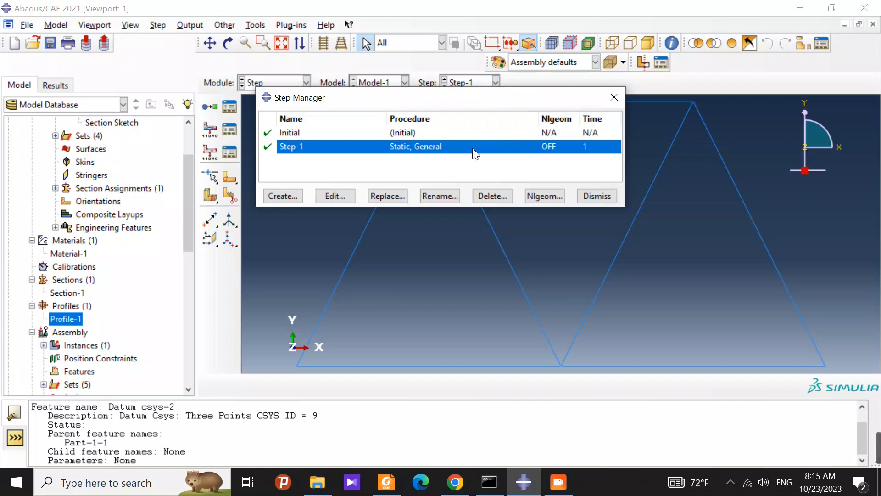
pyautogui.click(614, 96)
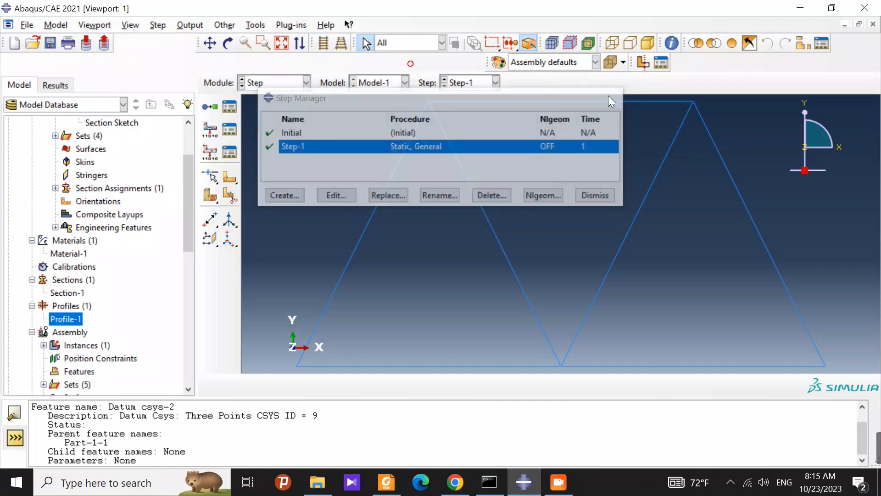
# Step: Switch to the Load module, check the truss support conditions in session 2.pdf in Foxit PDF Reader, and return to Abaqus/CAE
pyautogui.click(306, 83)
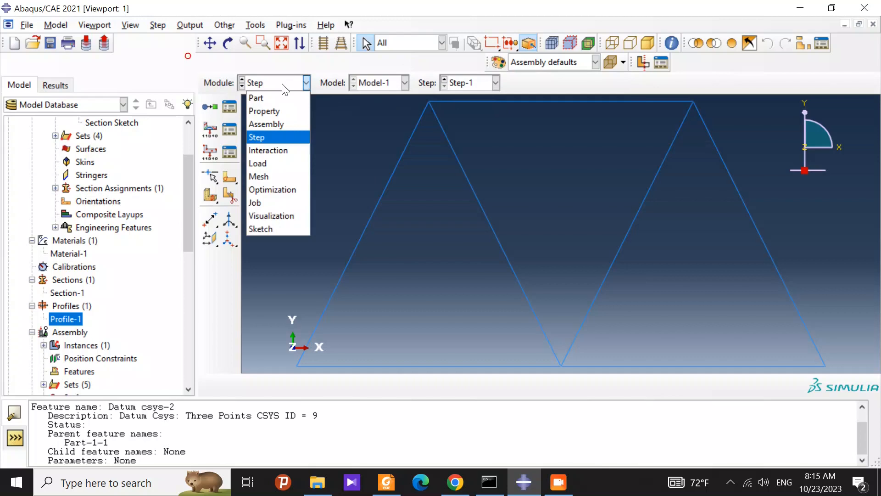
pyautogui.click(274, 163)
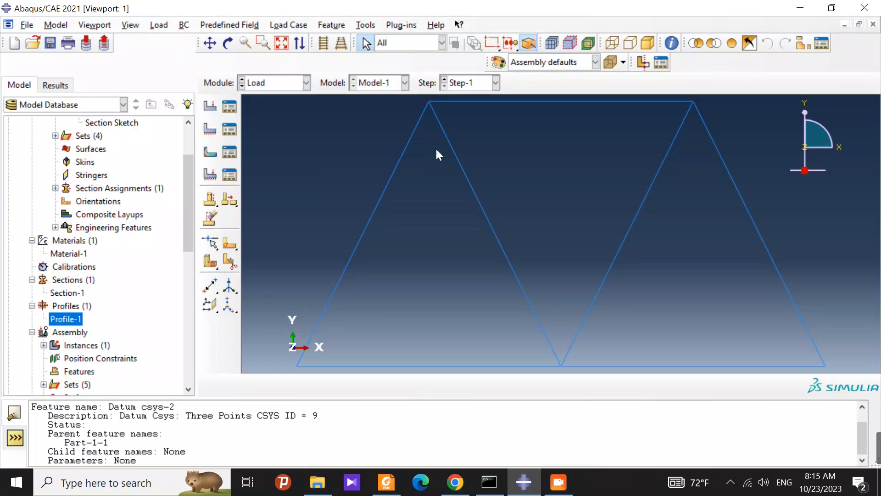
pyautogui.scroll(2, 608, 268)
pyautogui.scroll(-1, 789, 315)
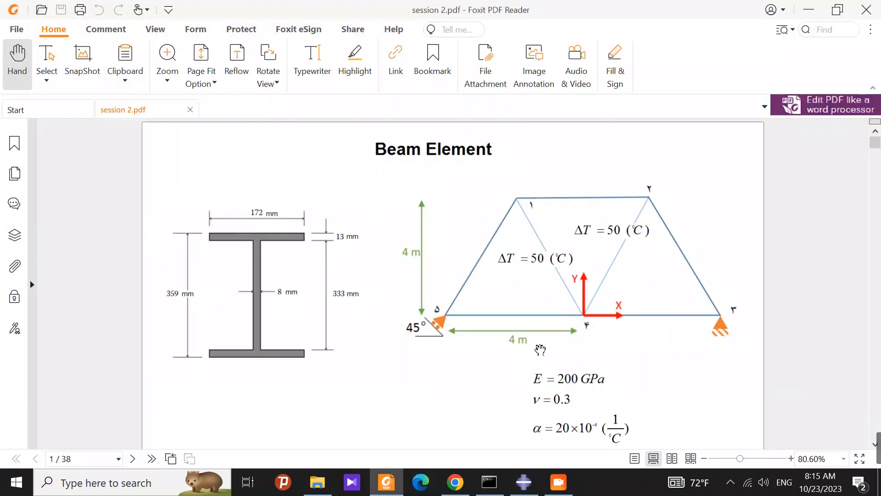
pyautogui.click(386, 481)
pyautogui.click(524, 481)
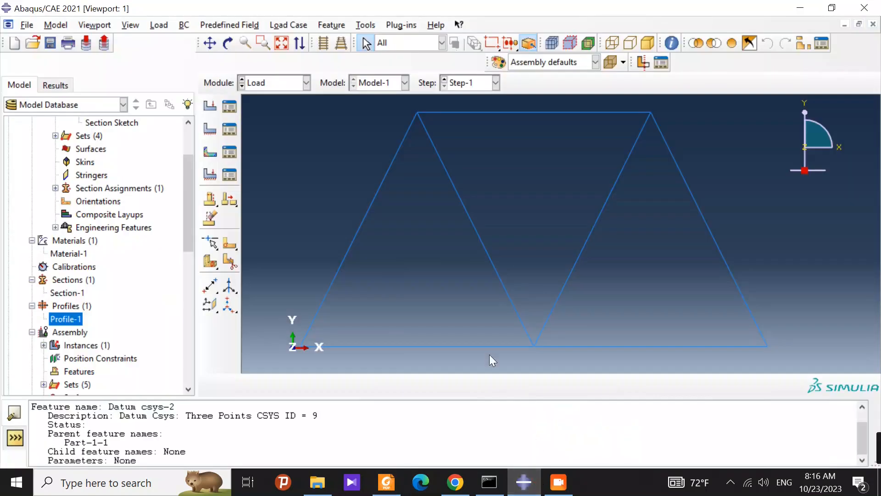
# Step: Create a Displacement/Rotation boundary condition in Step-1 on the truss's lower-right corner with U1 and U2 set to 0
pyautogui.click(210, 129)
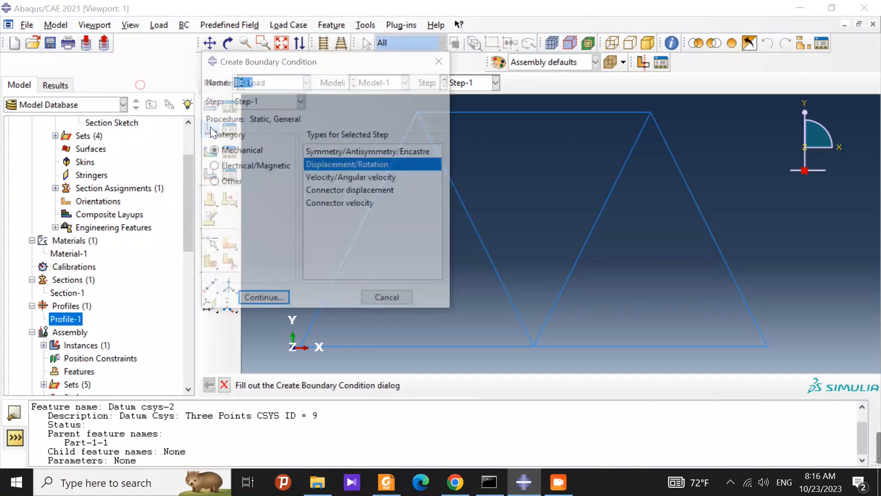
pyautogui.click(276, 299)
pyautogui.click(767, 346)
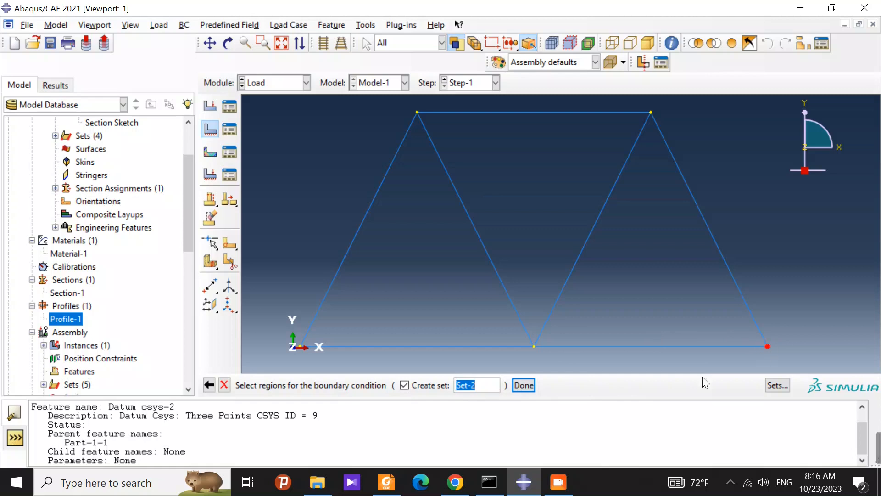
pyautogui.click(523, 385)
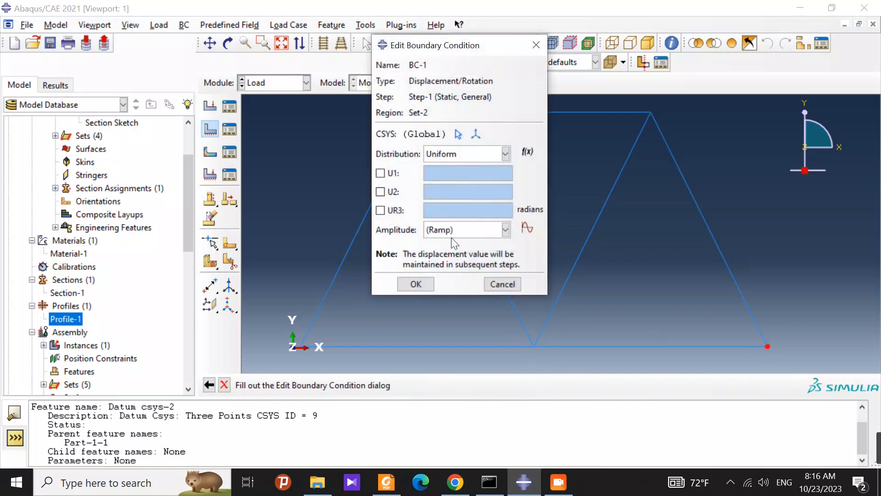
pyautogui.click(380, 173)
pyautogui.click(380, 192)
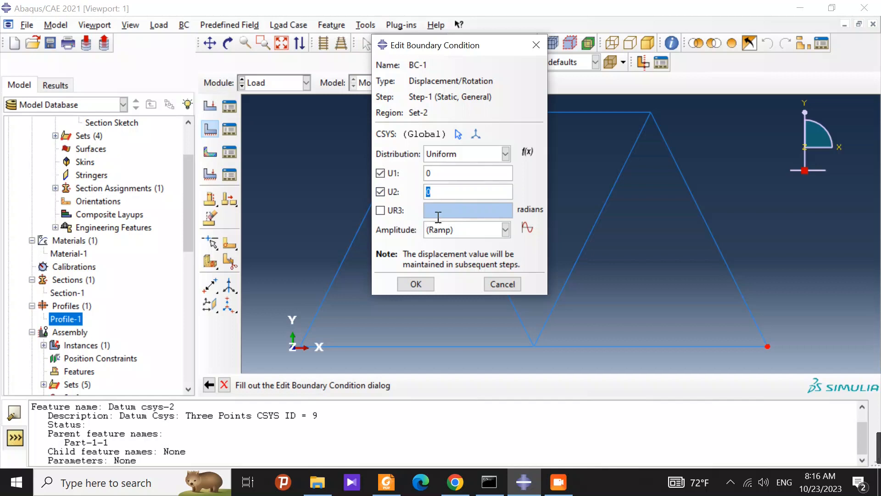
pyautogui.click(407, 285)
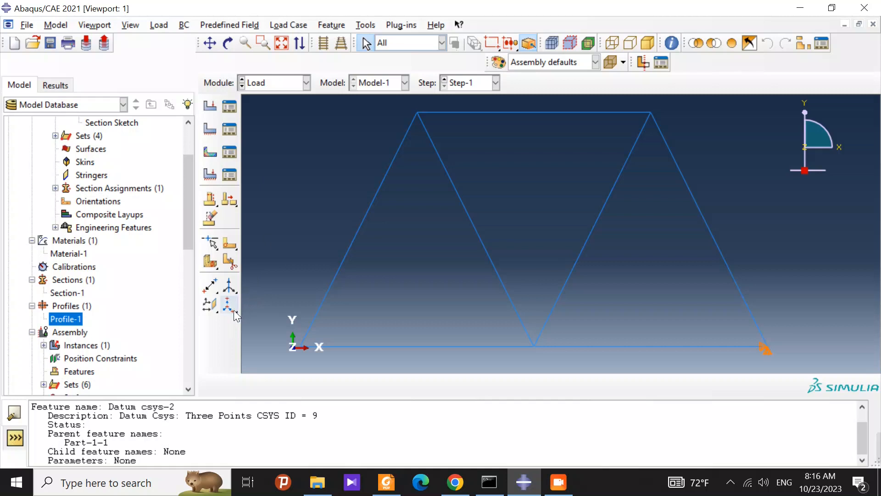
# Step: Create a datum point offset by 0,4,0 from the middle joint of the truss's bottom chord
pyautogui.click(211, 286)
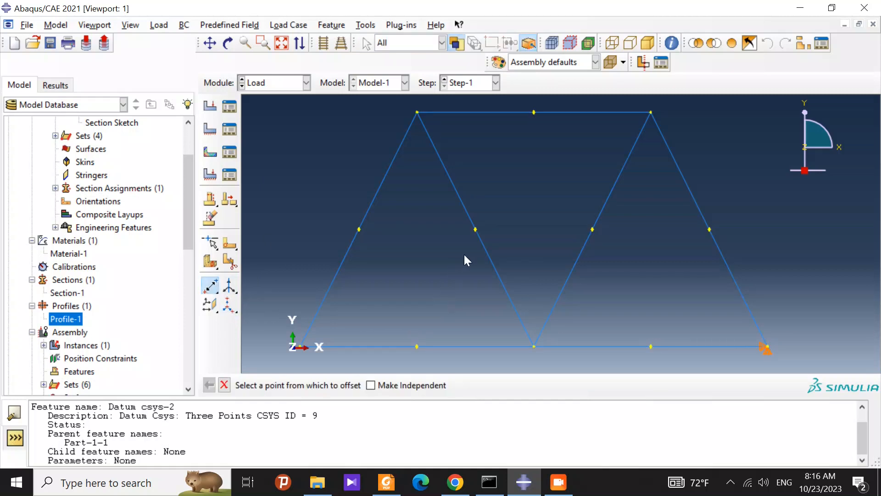
pyautogui.click(533, 346)
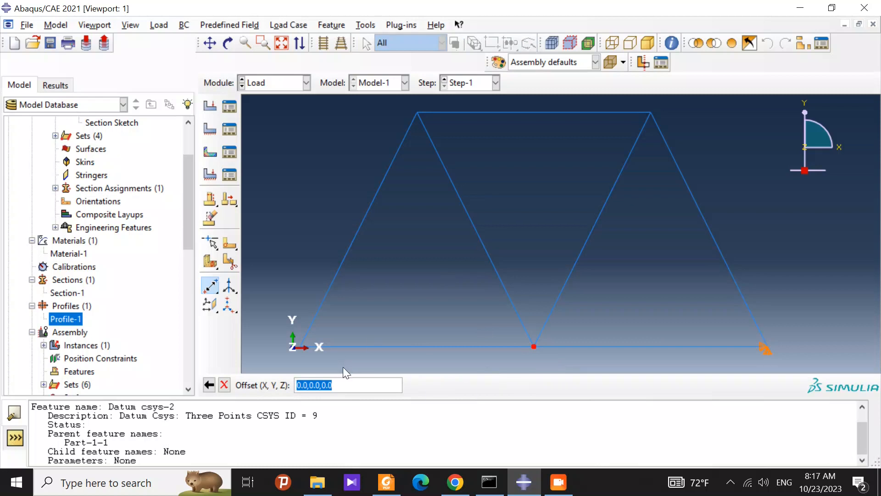
pyautogui.write('0,')
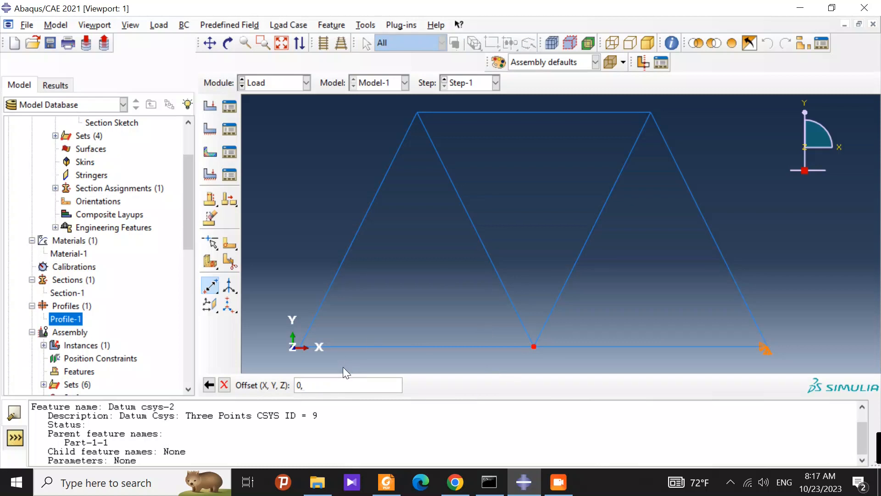
pyautogui.write('4,0')
pyautogui.press('Return')
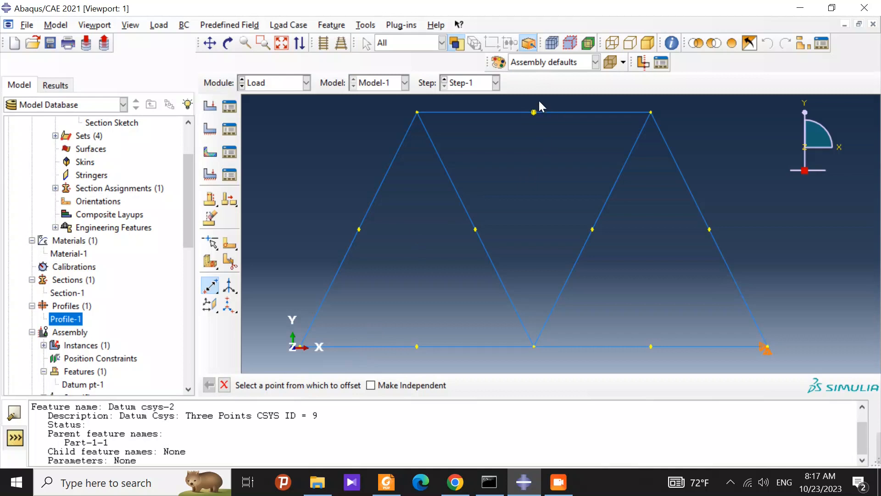
pyautogui.click(534, 112)
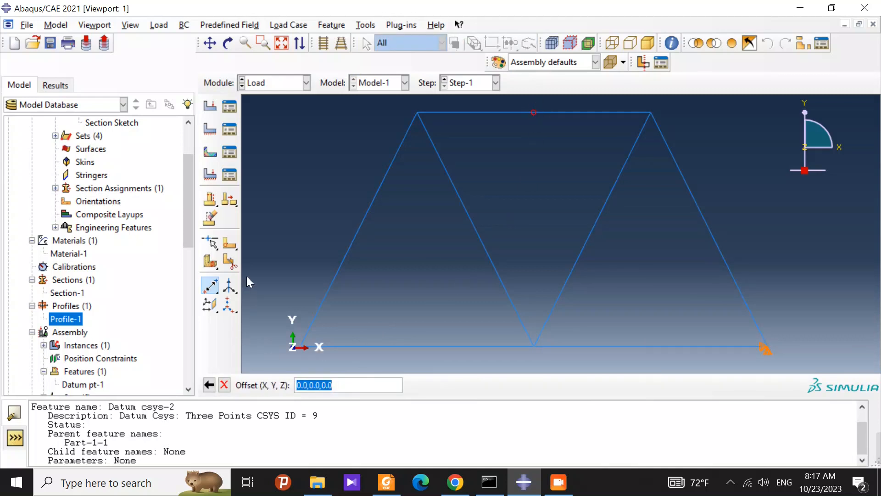
pyautogui.press('Escape')
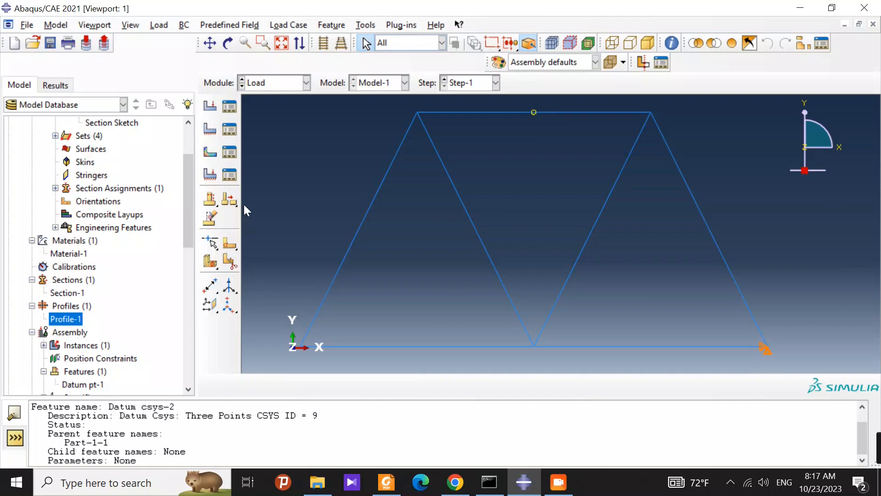
# Step: Begin a Displacement/Rotation boundary condition named BC-2 in Step-1 and assign it to the truss's lower-left corner
pyautogui.click(212, 131)
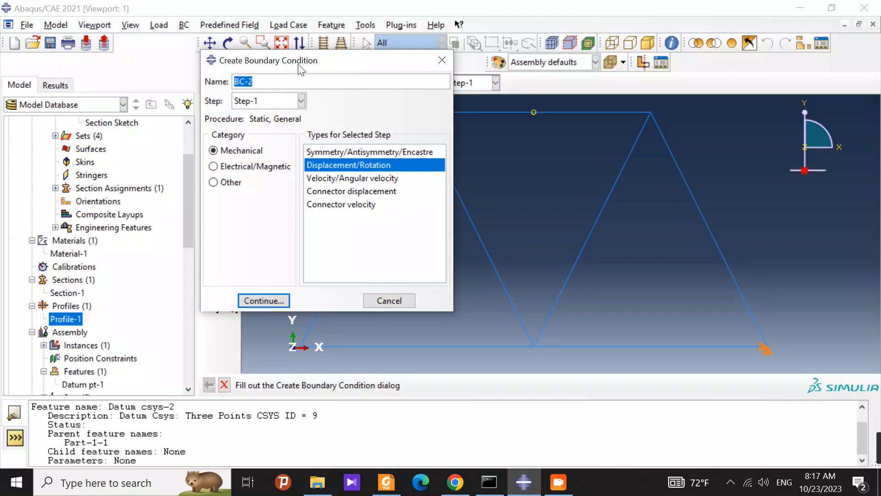
pyautogui.moveTo(301, 70); pyautogui.dragTo(334, 70)
pyautogui.click(297, 301)
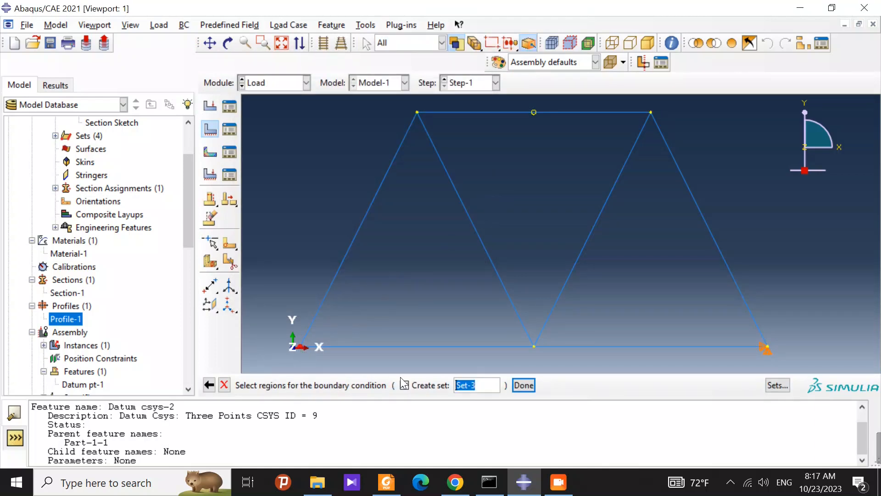
pyautogui.click(524, 385)
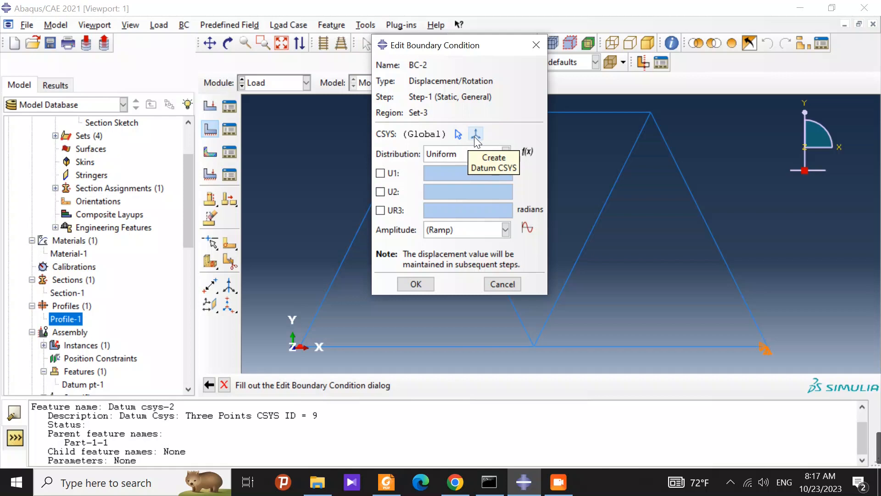
pyautogui.click(476, 134)
pyautogui.click(47, 289)
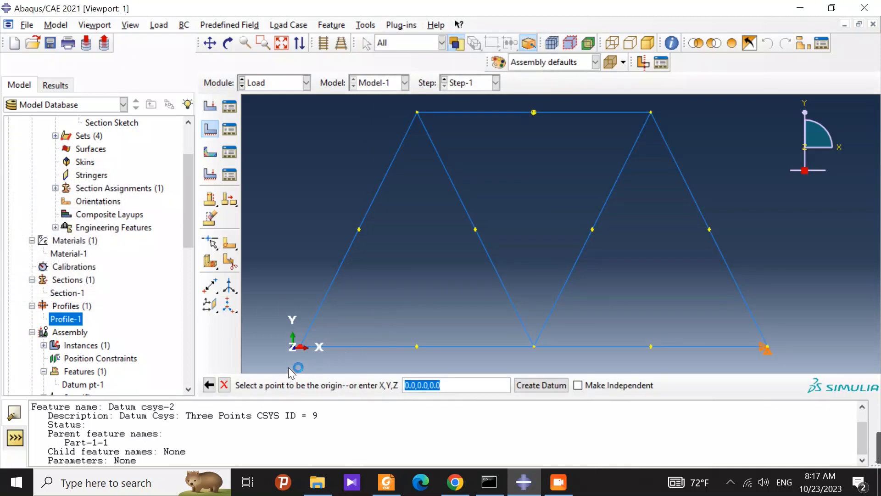
pyautogui.click(301, 346)
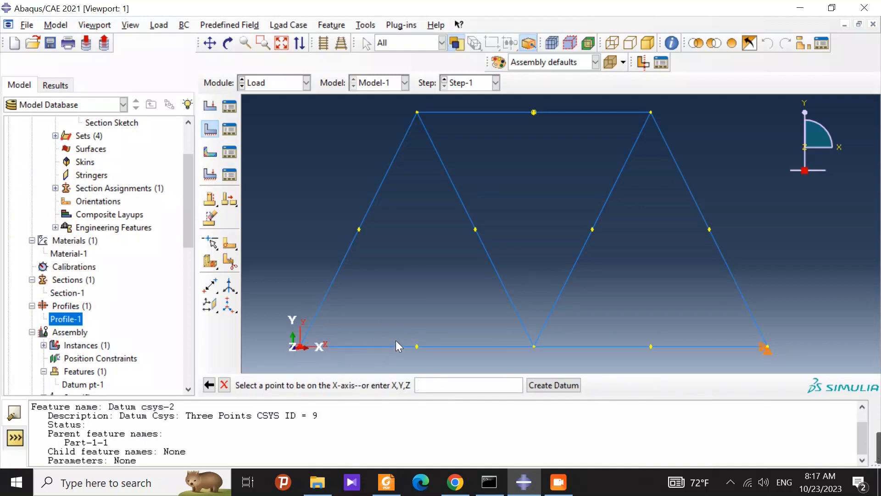
pyautogui.click(533, 113)
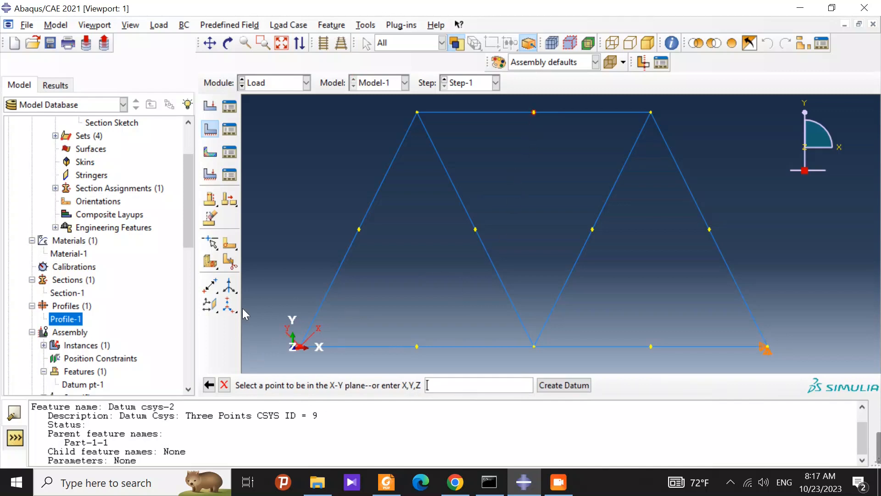
pyautogui.scroll(1, 304, 353)
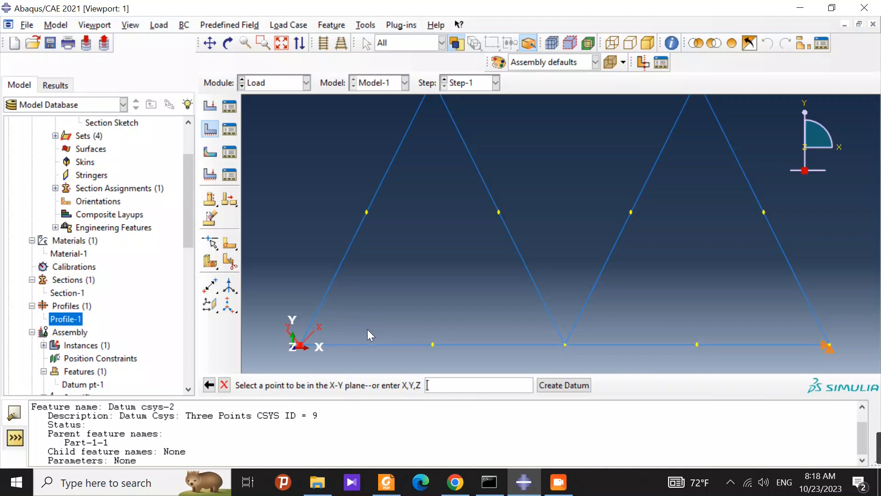
pyautogui.scroll(5, 429, 329)
pyautogui.scroll(-3, 459, 326)
pyautogui.scroll(3, 431, 333)
pyautogui.scroll(-6, 339, 340)
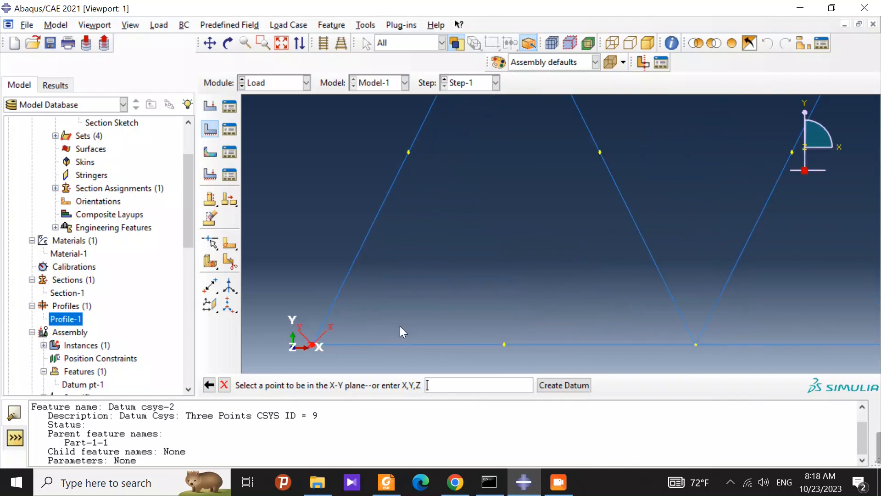
pyautogui.scroll(2, 535, 246)
pyautogui.scroll(3, 538, 246)
pyautogui.scroll(-2, 677, 187)
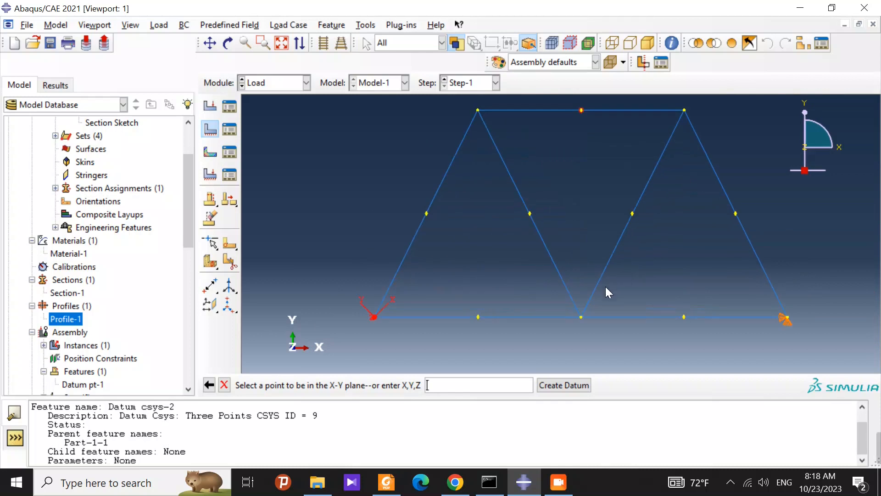
pyautogui.click(224, 385)
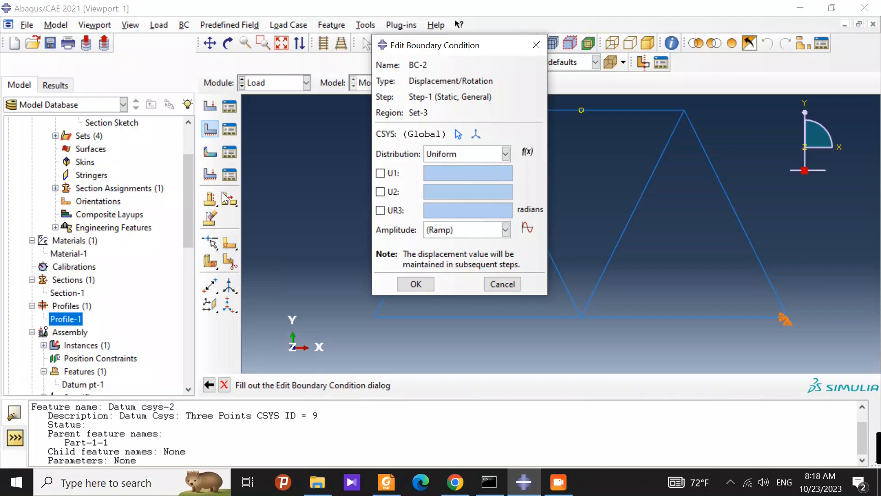
# Step: Set U1 to 0 in the global coordinate system for BC-2 and finish the boundary condition
pyautogui.click(382, 173)
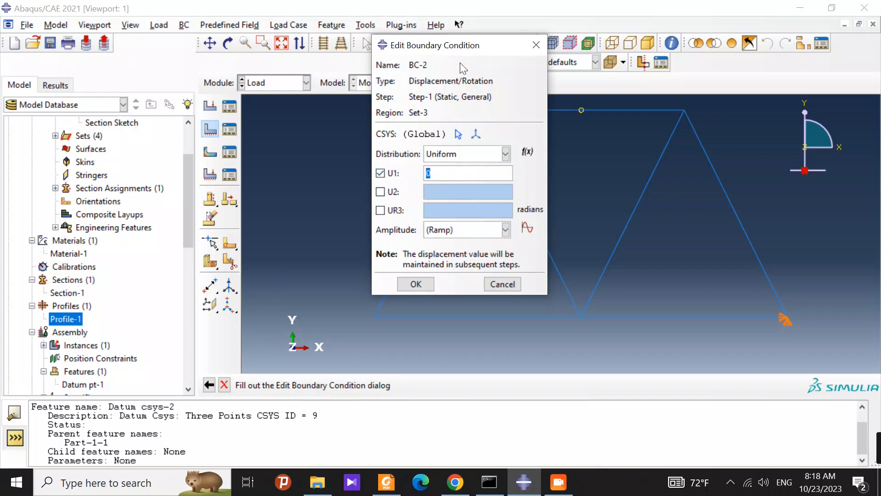
pyautogui.moveTo(461, 48); pyautogui.dragTo(360, 57)
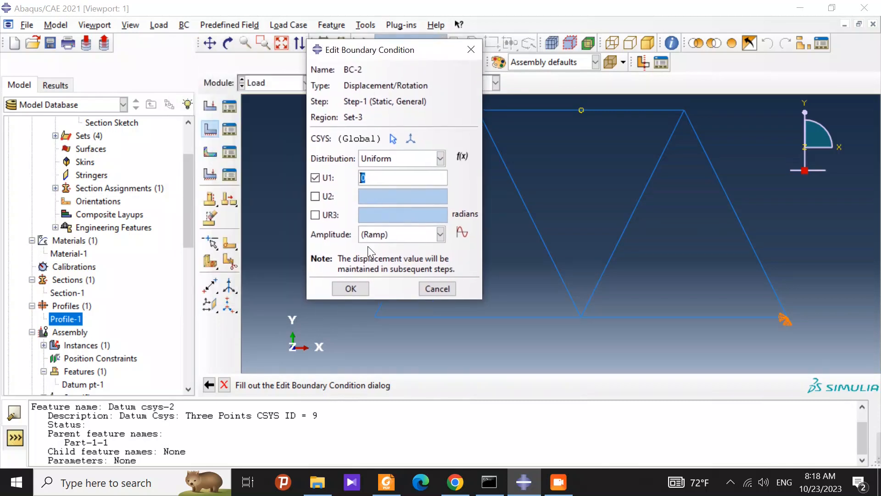
pyautogui.click(353, 292)
pyautogui.scroll(-5, 383, 313)
pyautogui.scroll(5, 364, 313)
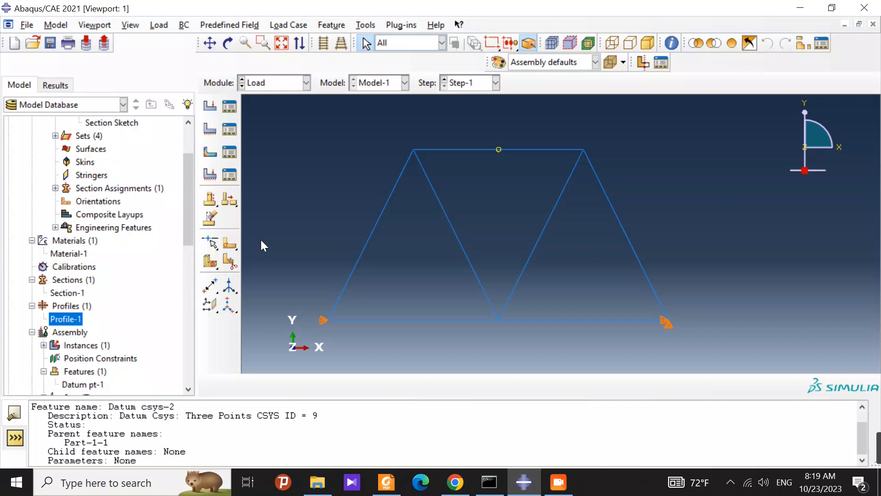
# Step: Create a Temperature predefined field in Step-1 over the whole truss, constant through region, with magnitude 0
pyautogui.click(215, 155)
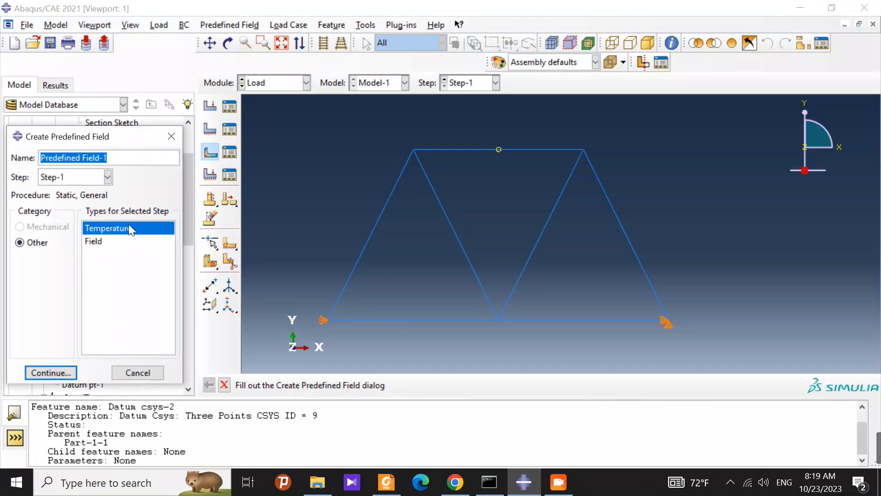
pyautogui.click(51, 372)
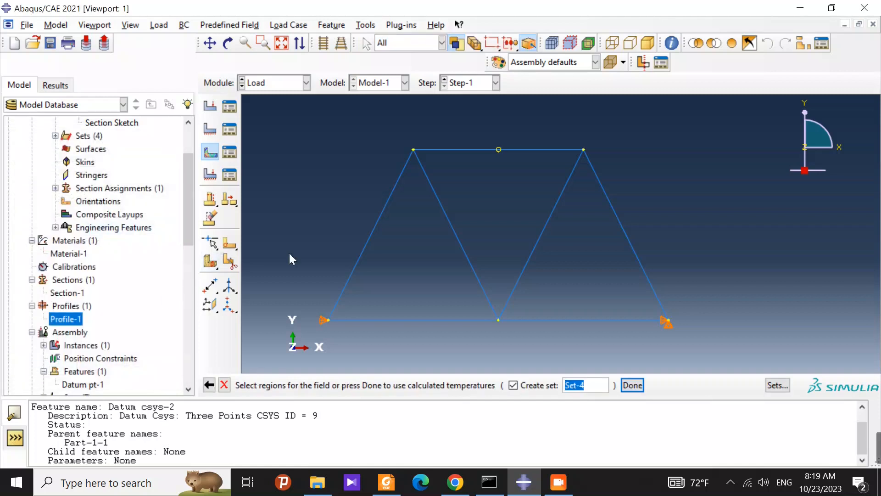
pyautogui.moveTo(276, 122); pyautogui.dragTo(730, 359)
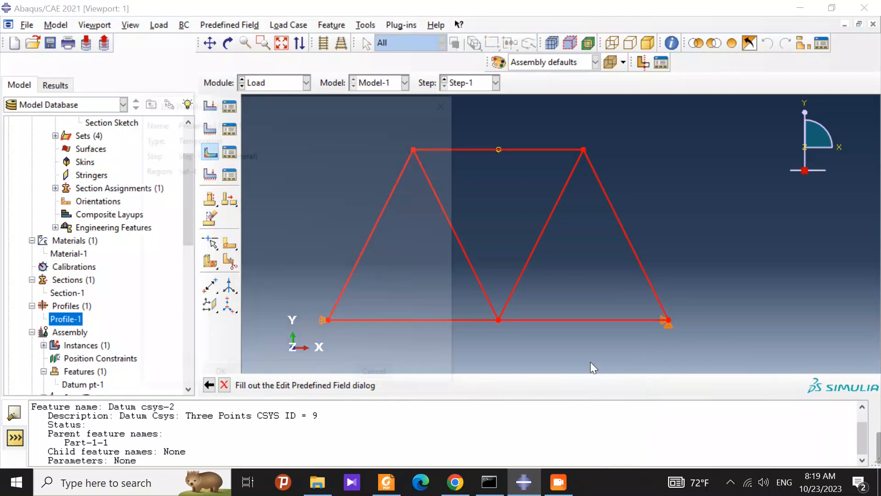
pyautogui.click(239, 229)
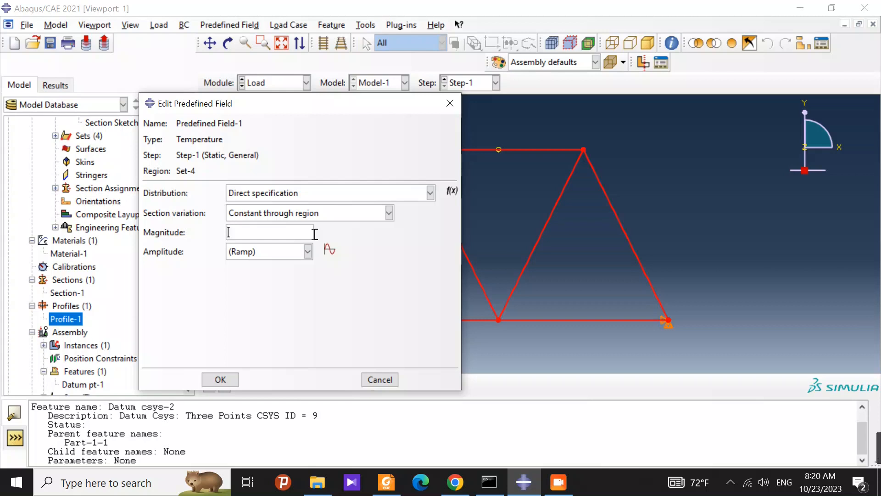
pyautogui.write('0')
pyautogui.click(221, 379)
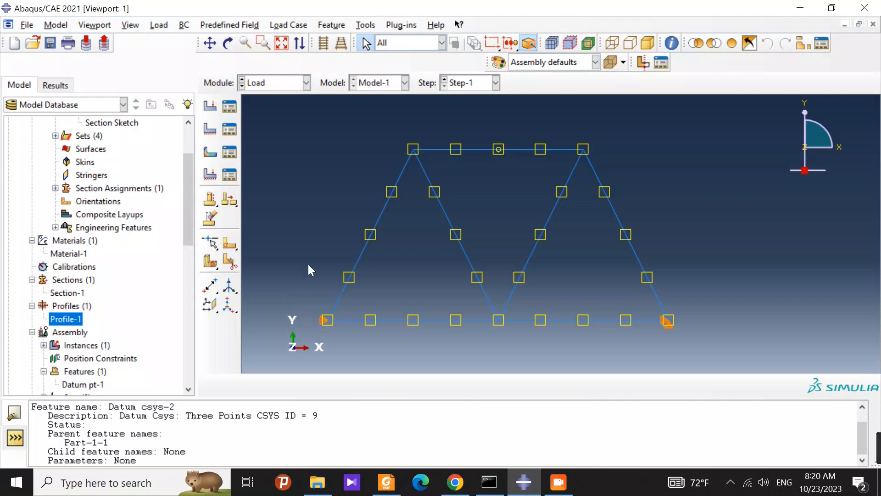
# Step: Create a second Temperature predefined field in Step-1 on the two inner diagonal members, constant through region, with magnitude 50
pyautogui.click(210, 152)
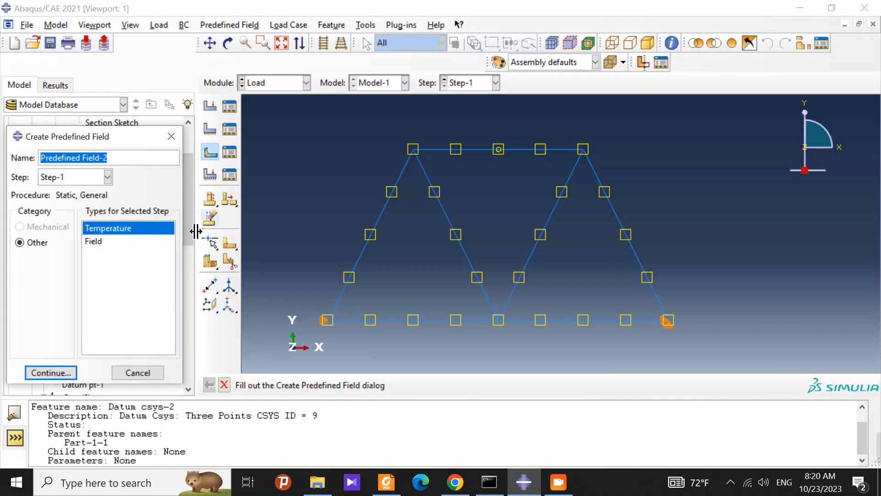
pyautogui.click(64, 372)
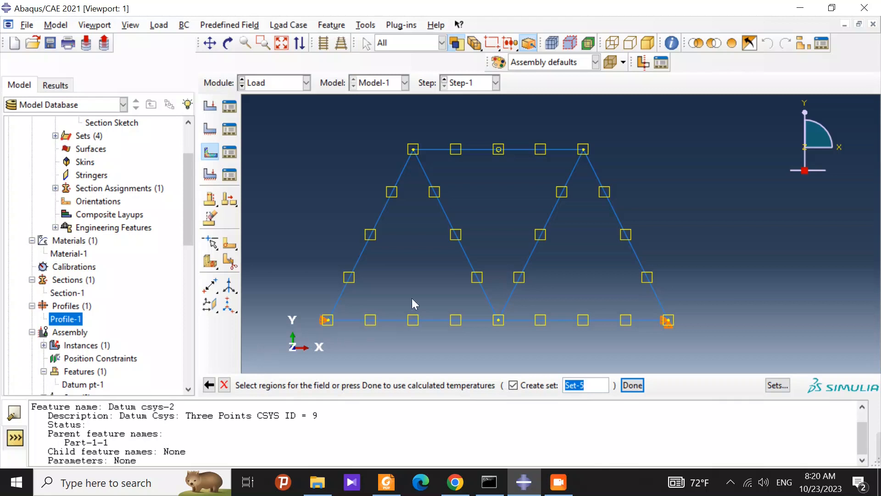
pyautogui.click(466, 255)
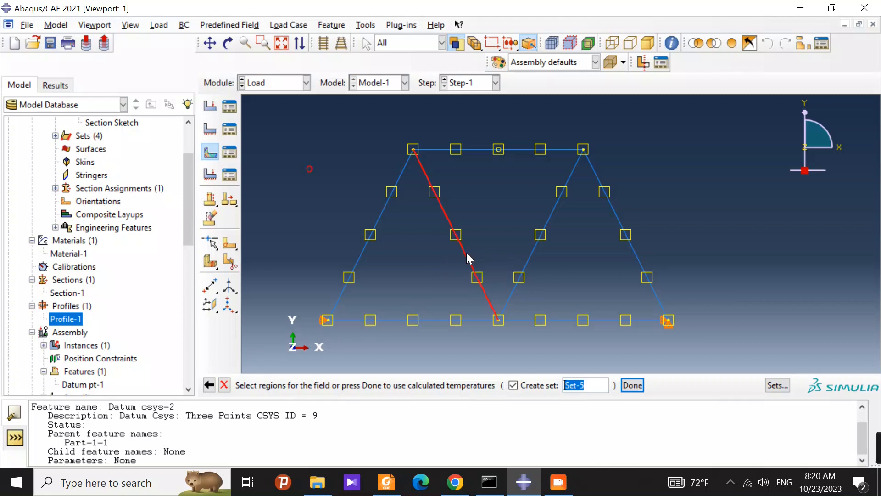
pyautogui.keyDown('shift'); pyautogui.click(532, 249); pyautogui.keyUp('shift')
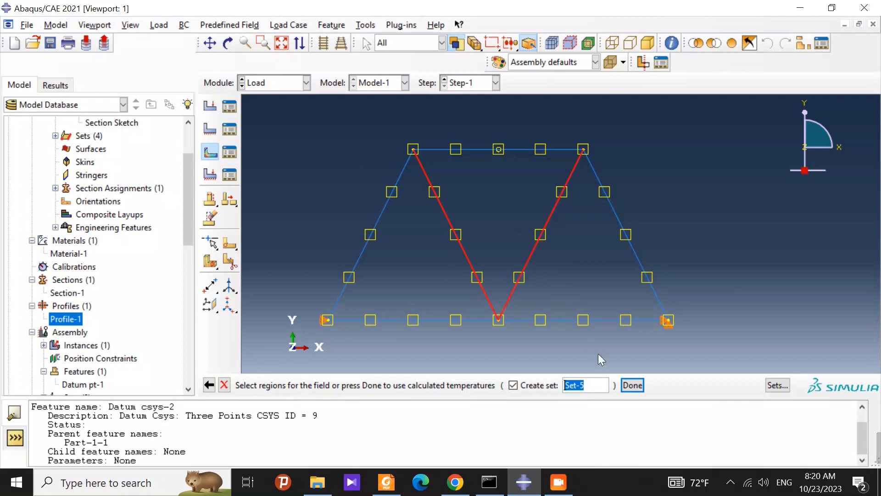
pyautogui.click(634, 385)
pyautogui.click(246, 230)
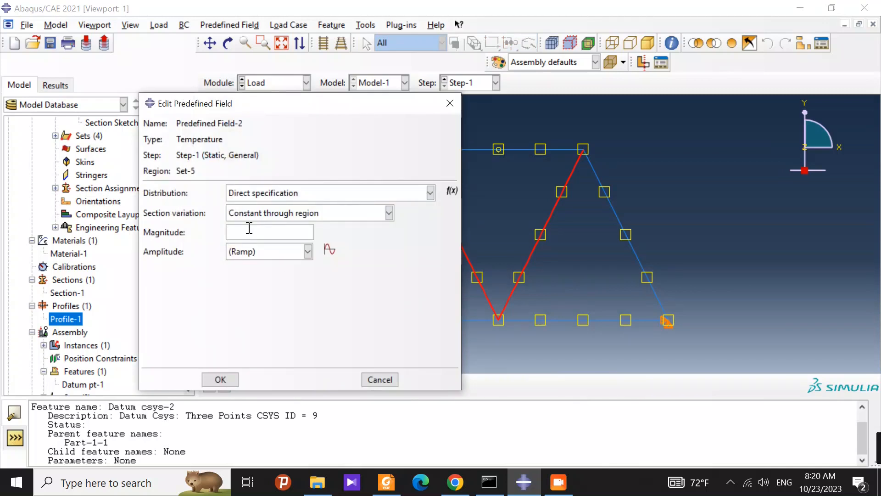
pyautogui.write('50')
pyautogui.click(217, 381)
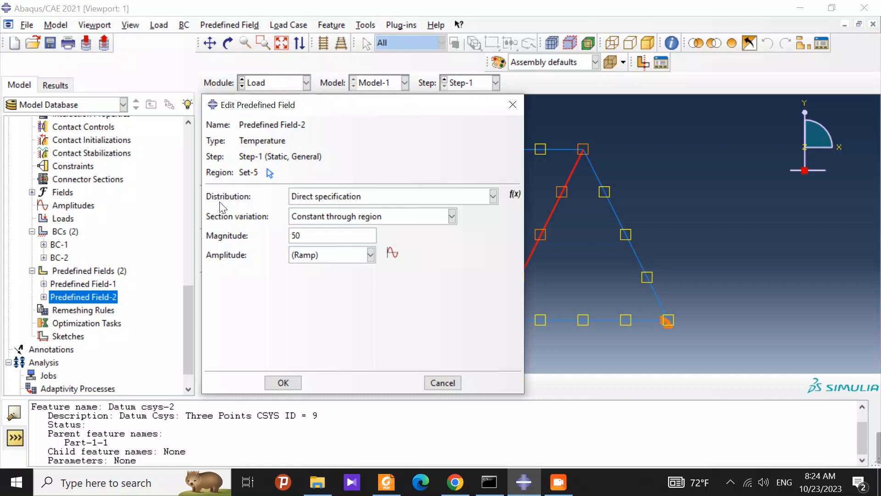
# Step: Review the temperature settings of Predefined Field-2 and cancel the editing
pyautogui.click(354, 199)
pyautogui.click(280, 281)
pyautogui.click(442, 383)
# Step: Switch to the Mesh module and seed the truss instance with an approximate global size of 0.45
pyautogui.click(287, 83)
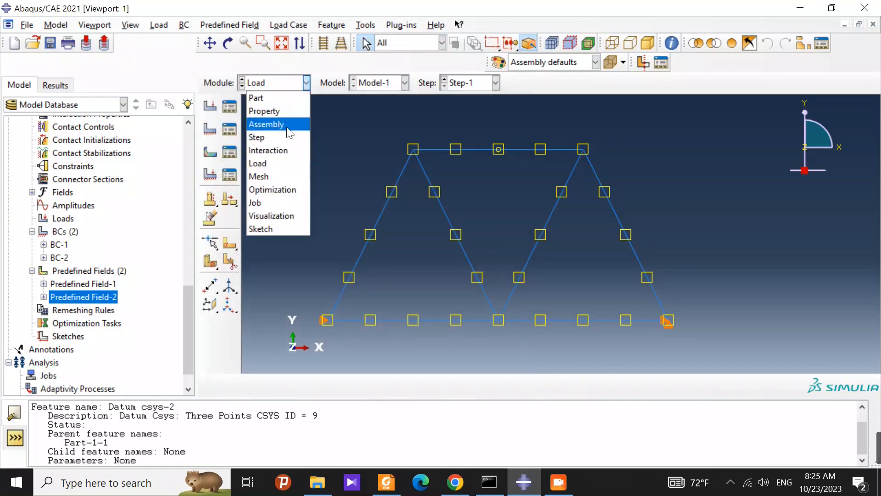
pyautogui.click(286, 176)
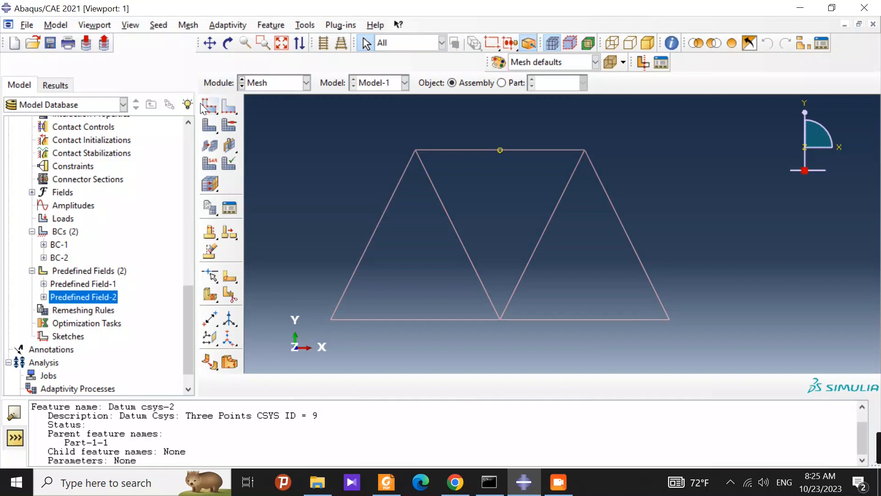
pyautogui.click(205, 107)
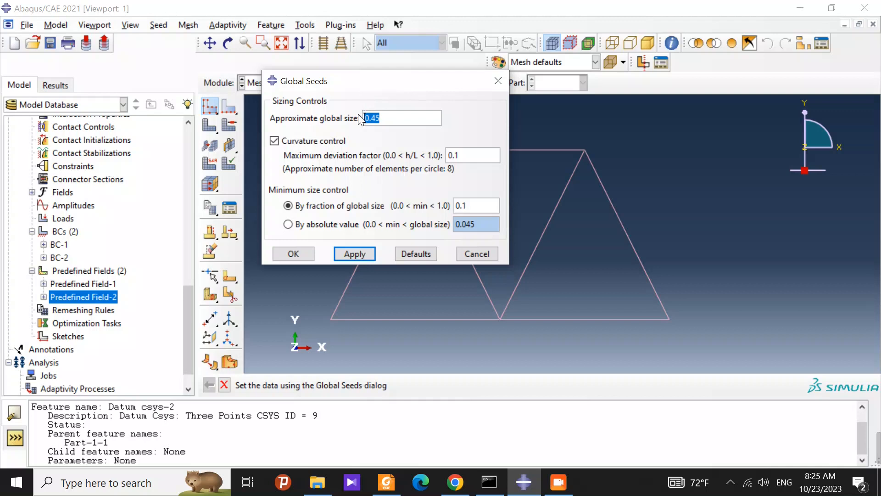
pyautogui.click(355, 253)
pyautogui.click(297, 257)
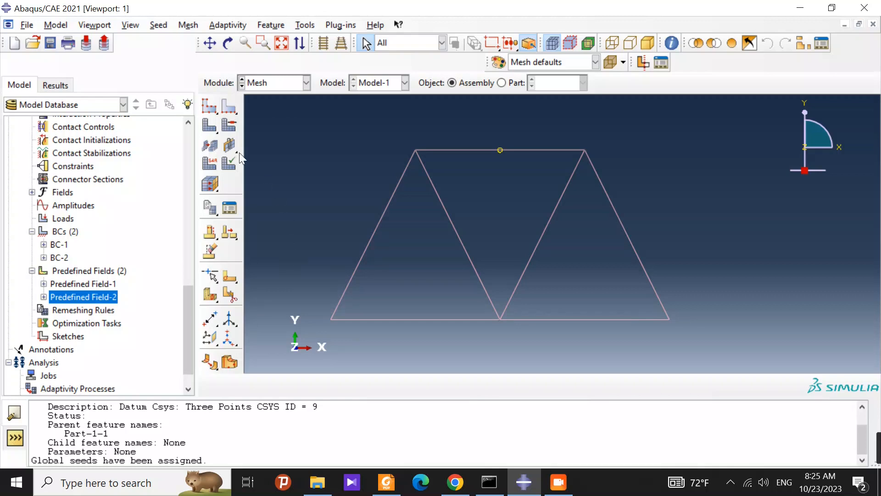
# Step: Mesh the whole truss part instance
pyautogui.click(218, 133)
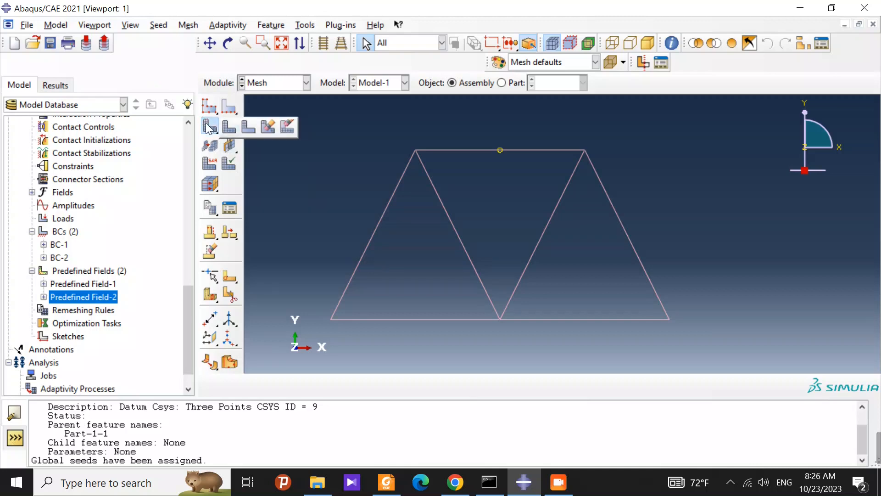
pyautogui.click(207, 127)
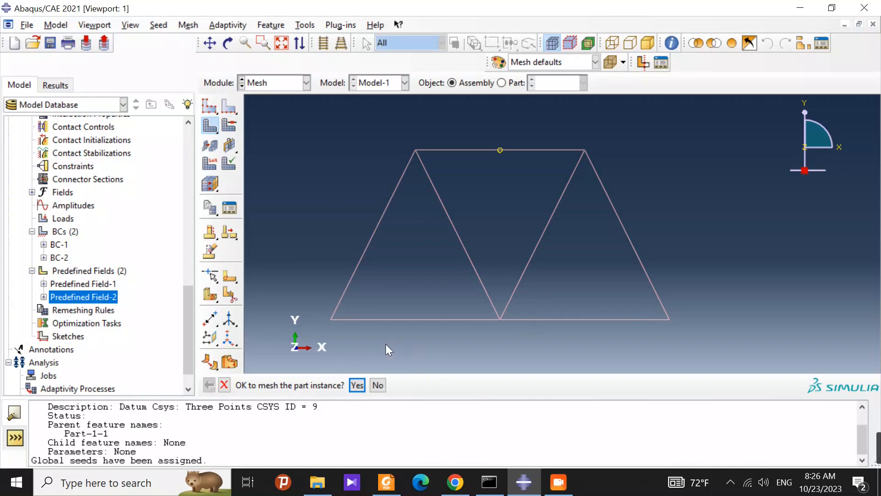
pyautogui.click(357, 385)
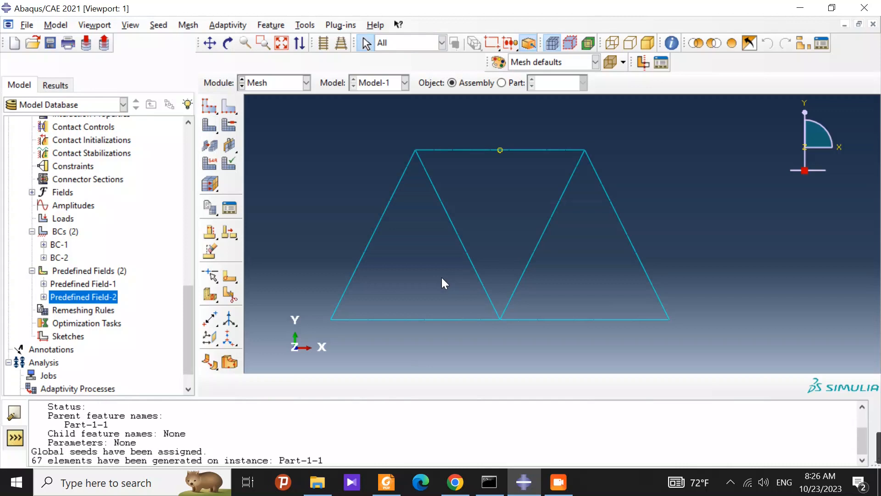
# Step: Switch to the Job module and create a full-analysis job named Job-1 for Model-1 with the default submission settings
pyautogui.click(266, 82)
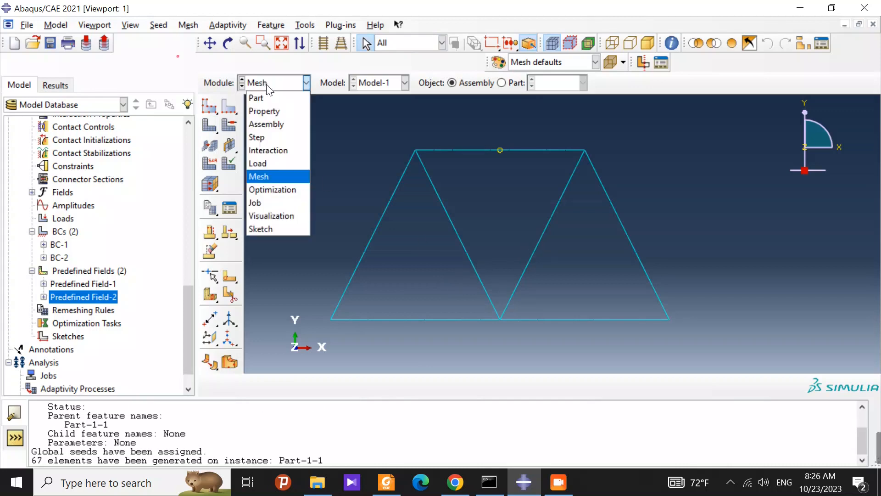
pyautogui.click(277, 202)
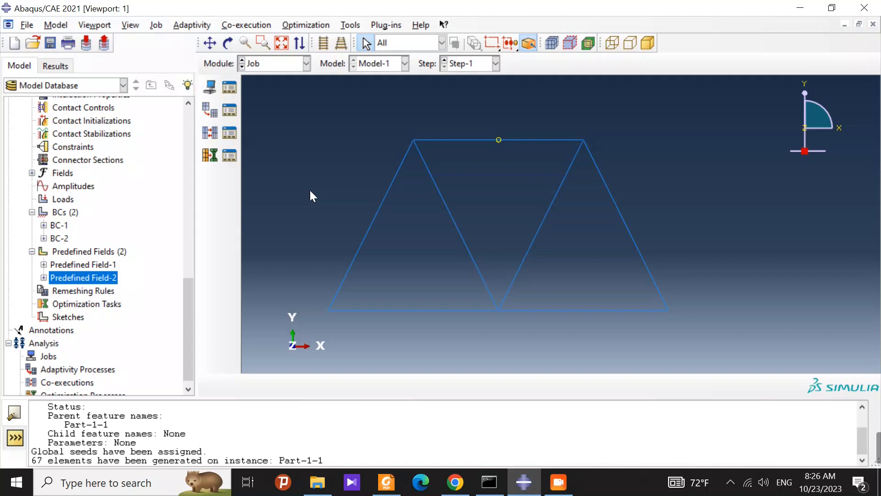
pyautogui.click(212, 86)
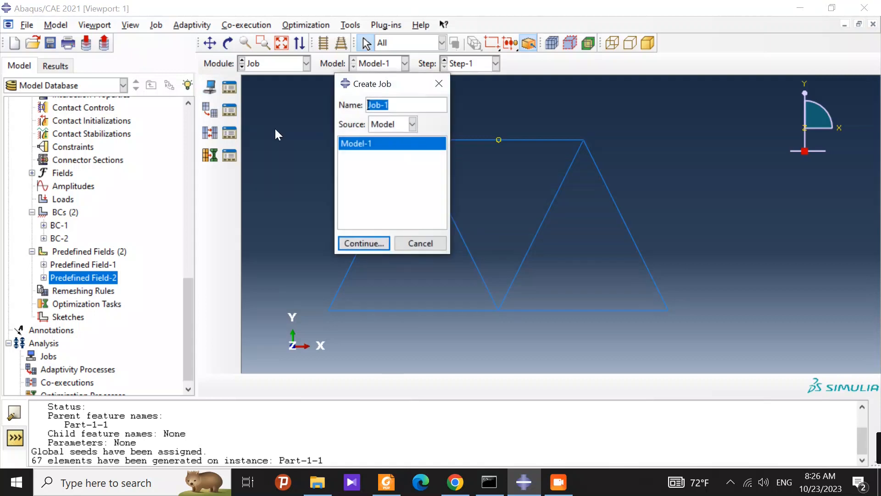
pyautogui.click(364, 244)
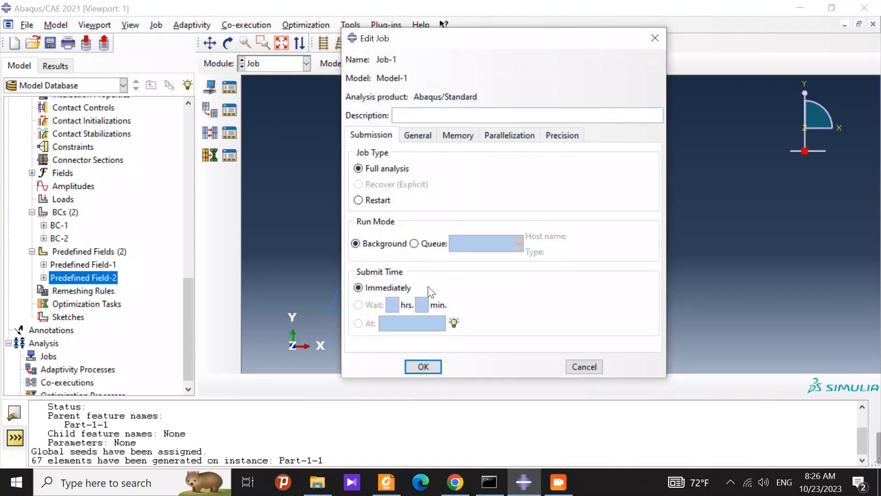
pyautogui.click(424, 361)
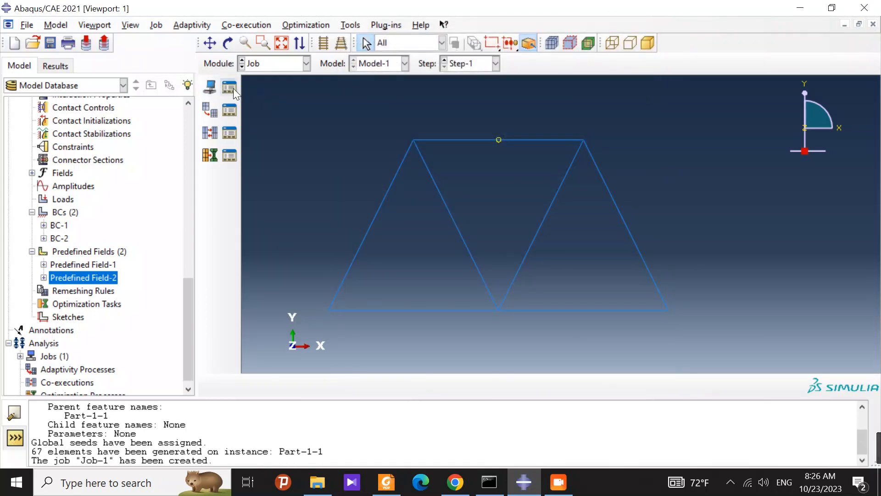
# Step: Submit Job-1 for analysis from the Job Manager, overwriting the existing job files
pyautogui.click(229, 88)
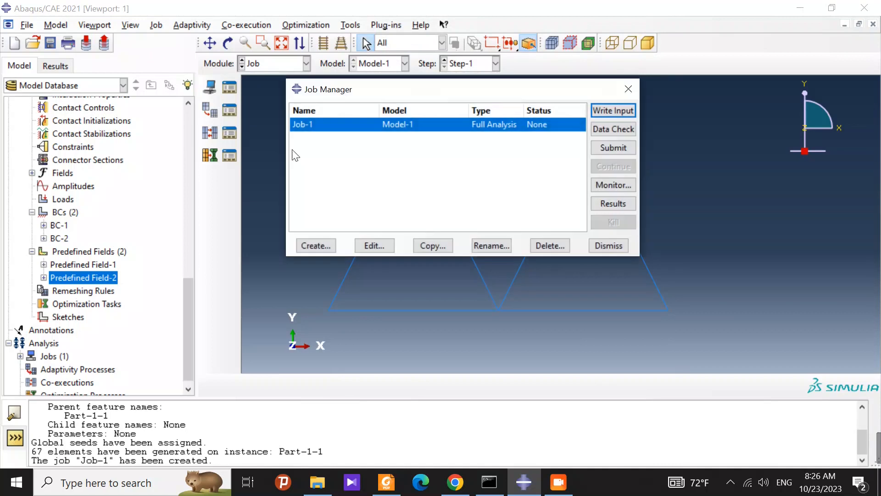
pyautogui.click(619, 145)
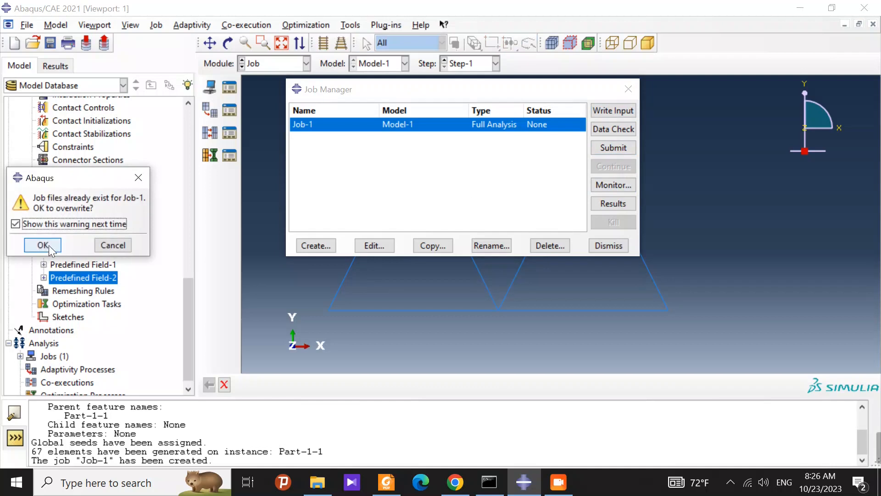
pyautogui.click(42, 245)
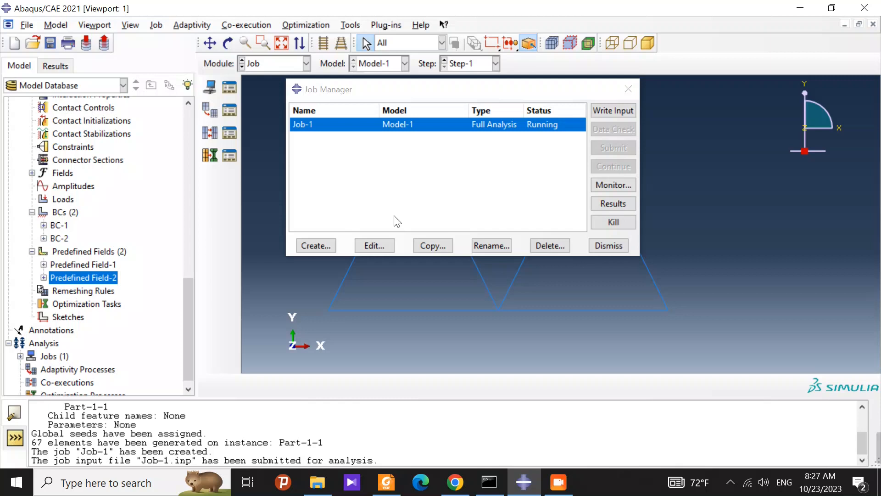
pyautogui.moveTo(547, 89); pyautogui.dragTo(533, 71)
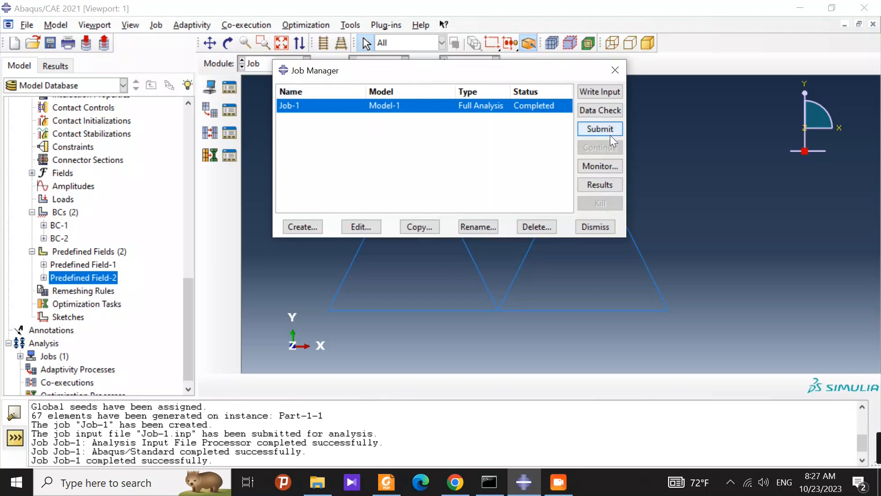
# Step: Open the Job-1 results and plot the Mises stress contours on the deformed truss, fitting the whole shape in view
pyautogui.click(599, 185)
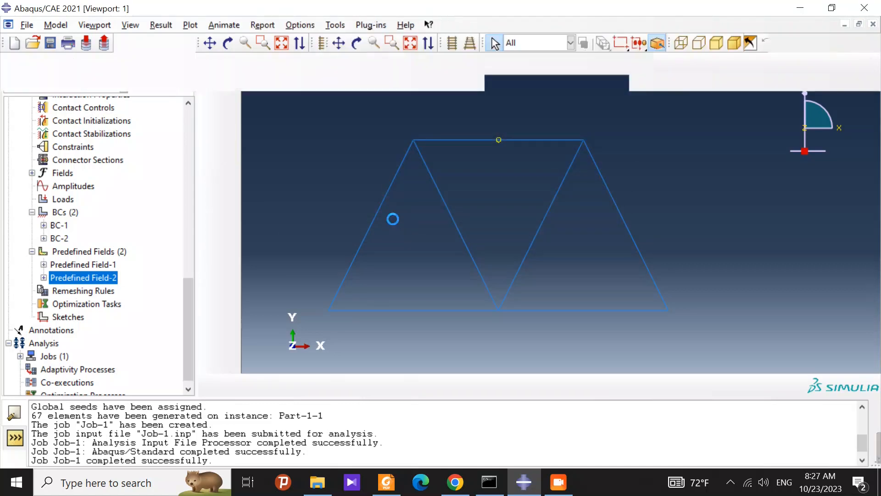
pyautogui.click(209, 193)
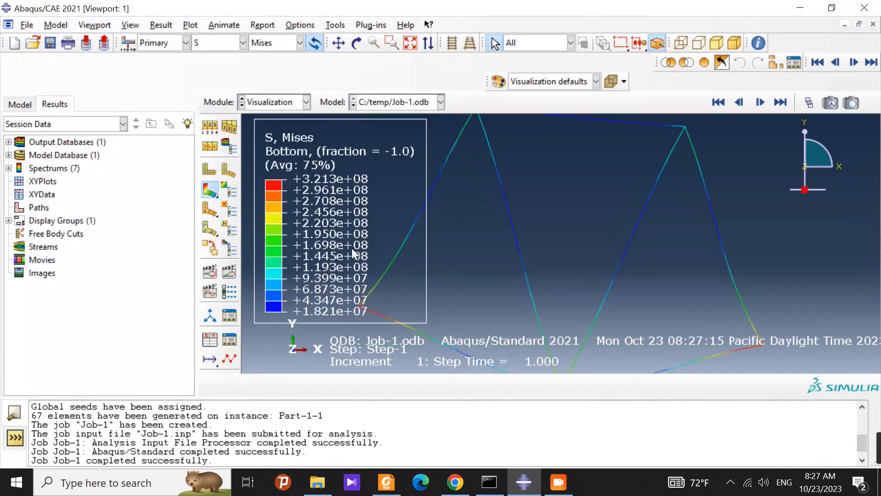
pyautogui.scroll(-5, 533, 248)
pyautogui.scroll(-2, 615, 304)
pyautogui.scroll(1, 670, 323)
pyautogui.scroll(1, 660, 326)
pyautogui.scroll(2, 414, 325)
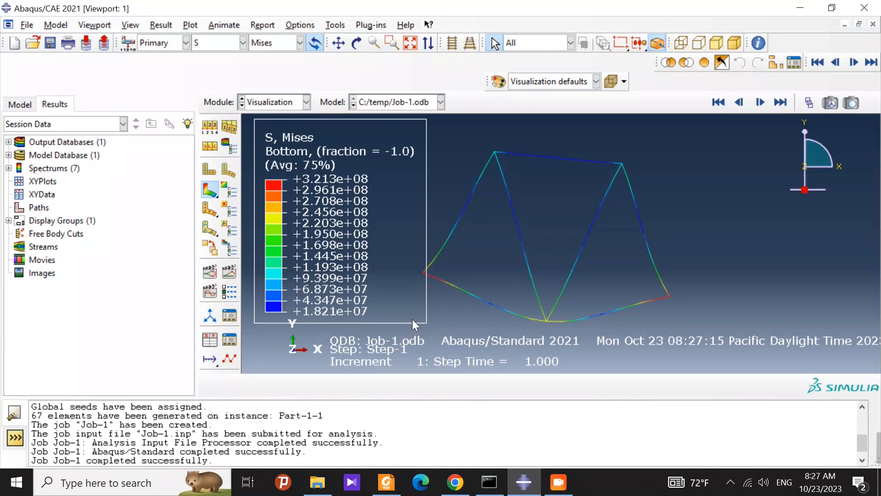
pyautogui.scroll(1, 364, 273)
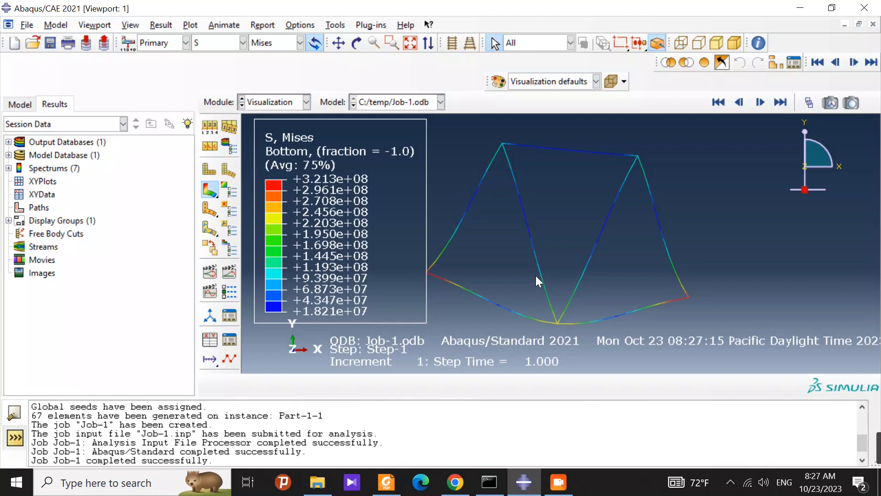
# Step: Start creating a new XY data set in the session data of the Job-1 results
pyautogui.rightClick(39, 194)
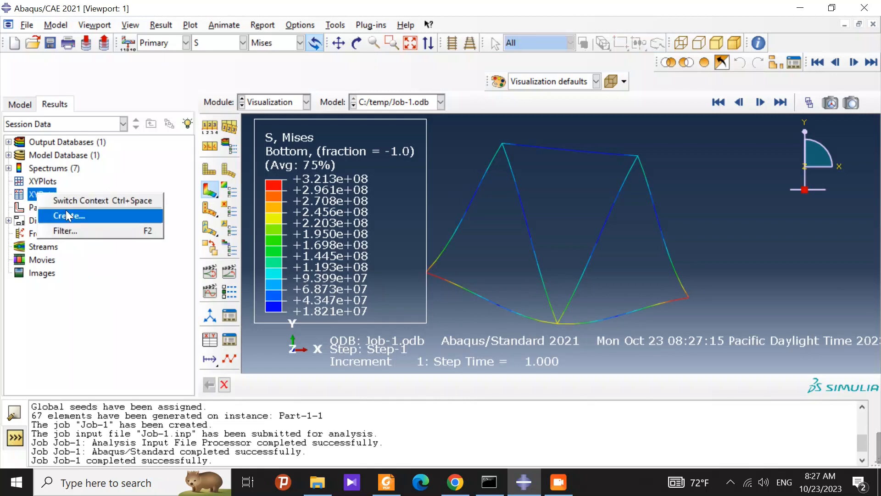
pyautogui.click(124, 278)
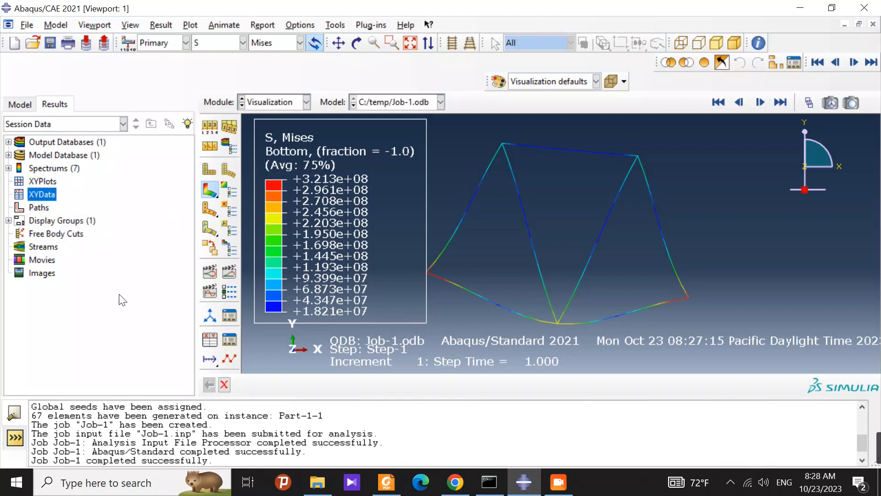